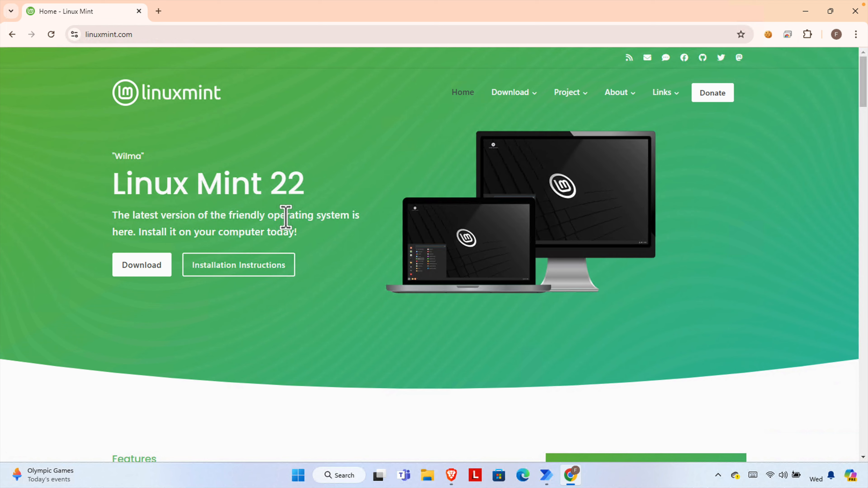
- Highlight the Linux Mint 22 heading text and select the current site address
drag(113, 191, 324, 193)
click(283, 192)
drag(121, 191, 314, 200)
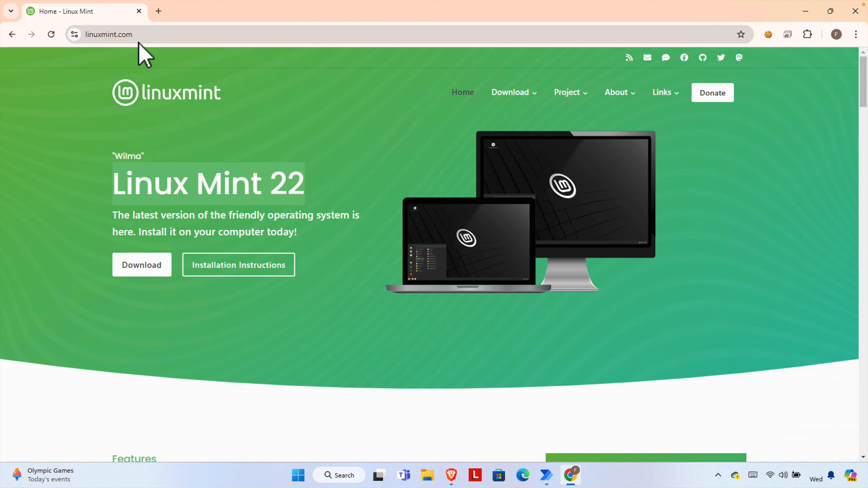
click(146, 39)
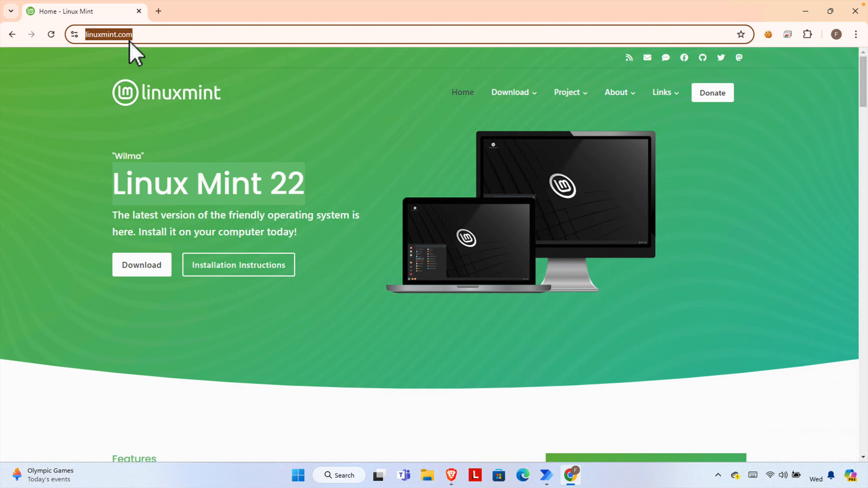
- In a new tab, search Google for 'linux mint' and open the 'Linux Mint: Home' result
click(159, 11)
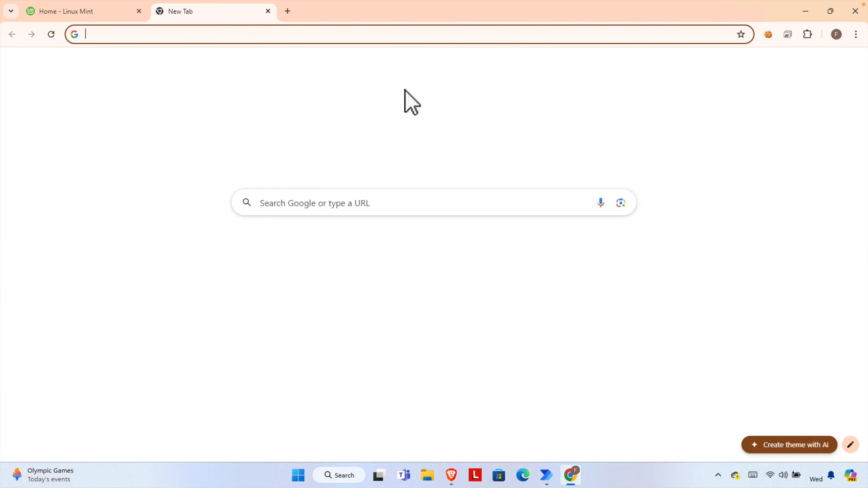
click(347, 205)
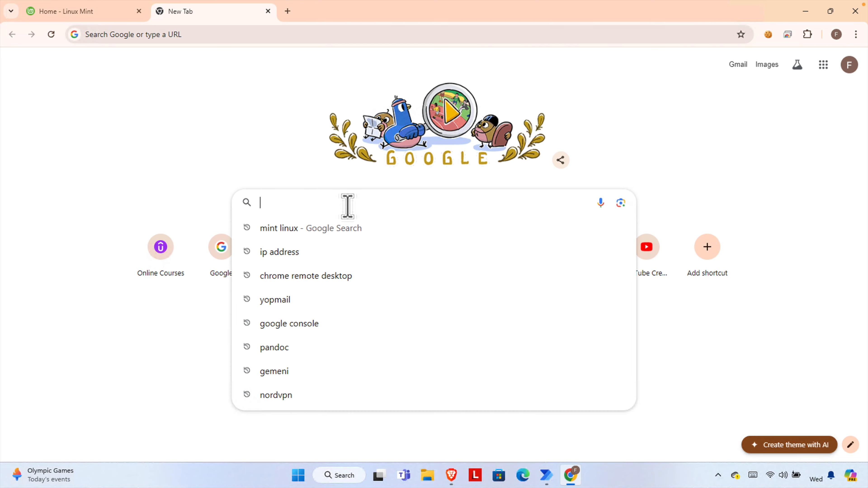
text(linux)
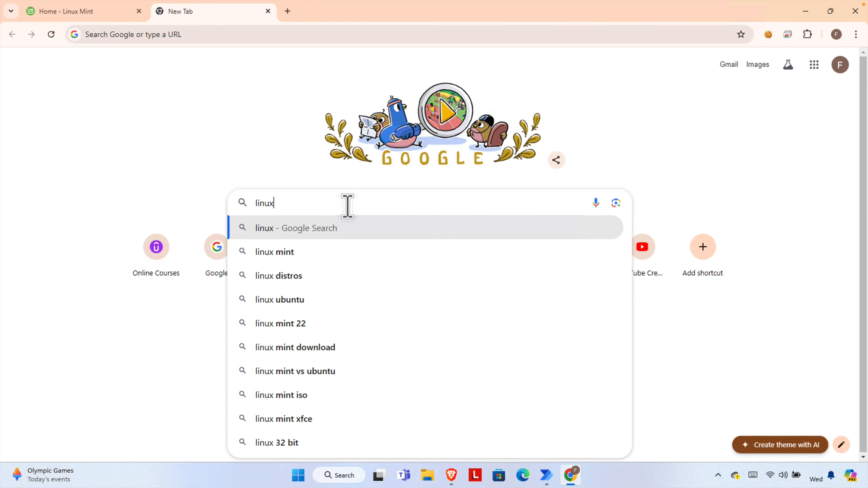
text( mit)
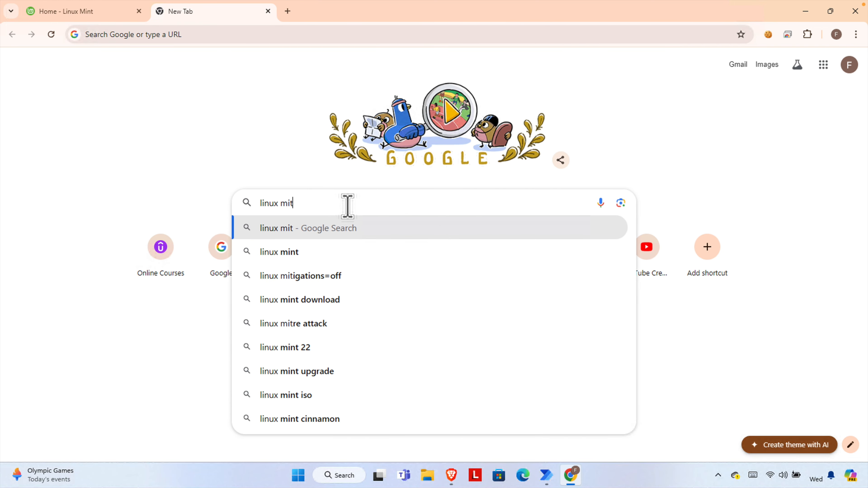
key(BackSpace)
text(nt)
key(Return)
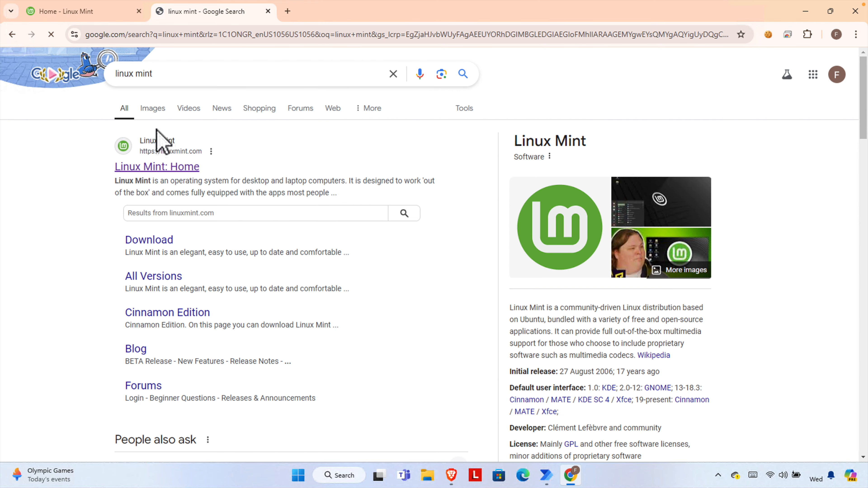
click(169, 168)
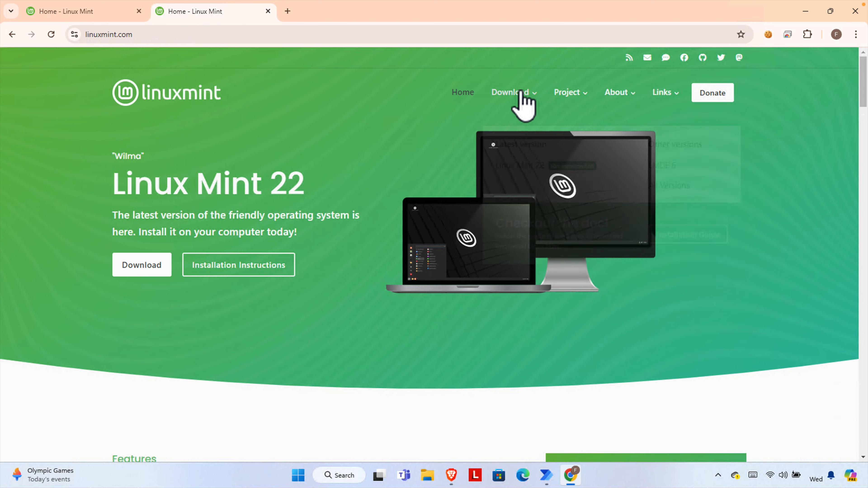
- Open the Linux Mint 22 page under Latest version in the site's Download menu
mouse_move(509, 102)
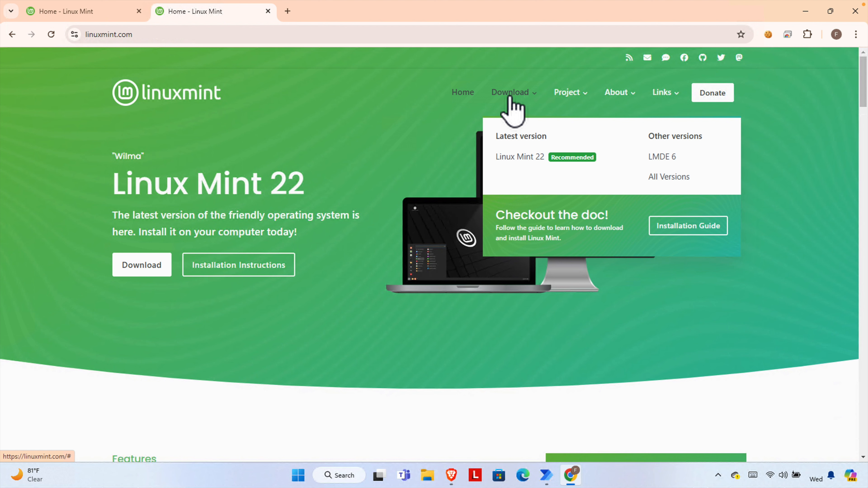
click(527, 157)
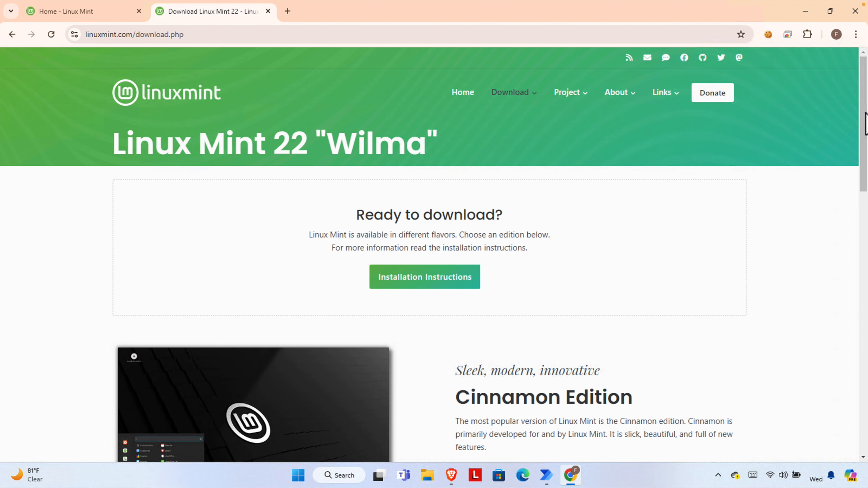
drag(865, 124, 866, 172)
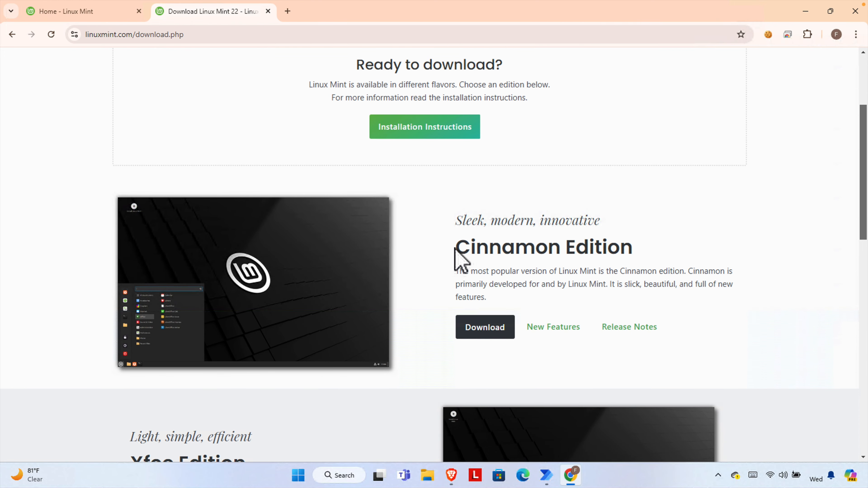
drag(455, 249, 657, 252)
drag(864, 188, 865, 219)
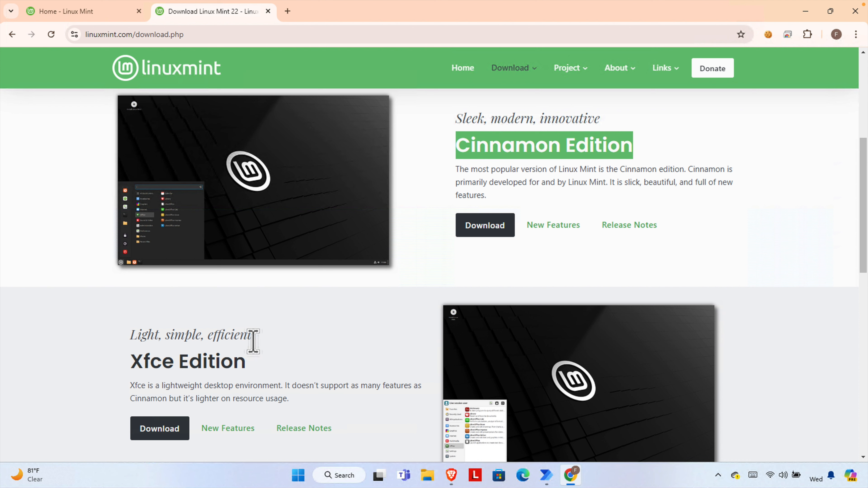
drag(253, 338, 130, 339)
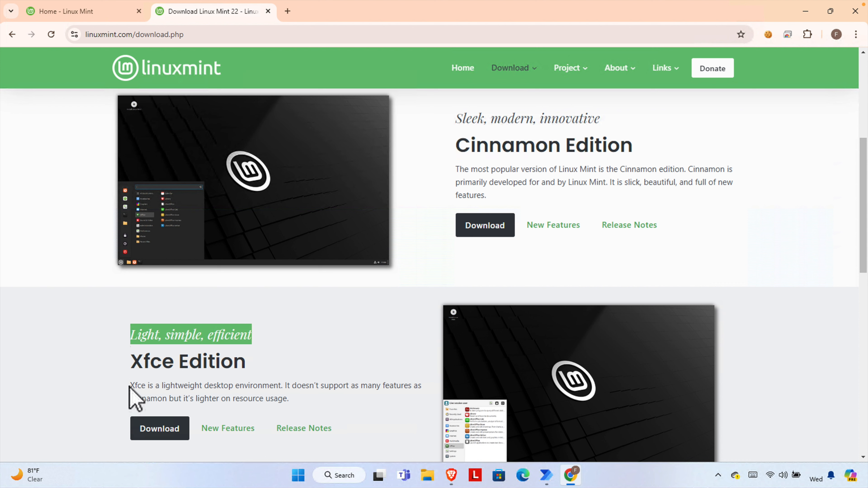
drag(131, 385, 306, 411)
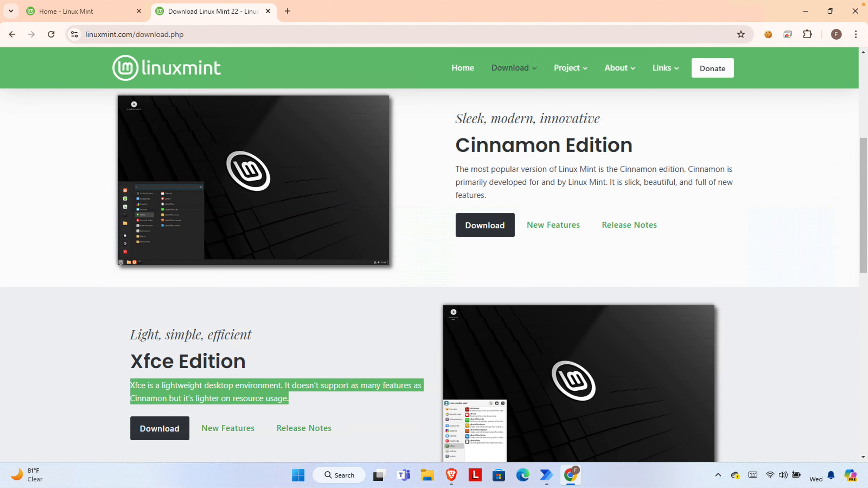
drag(862, 224, 858, 313)
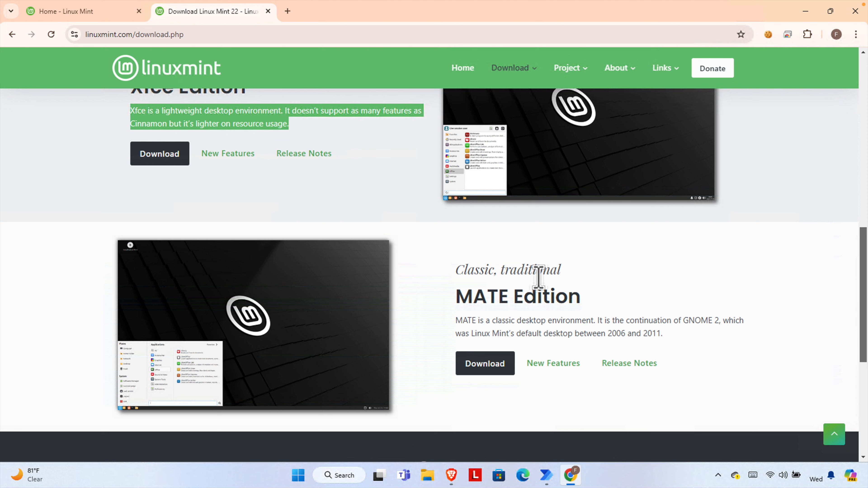
drag(684, 333, 445, 334)
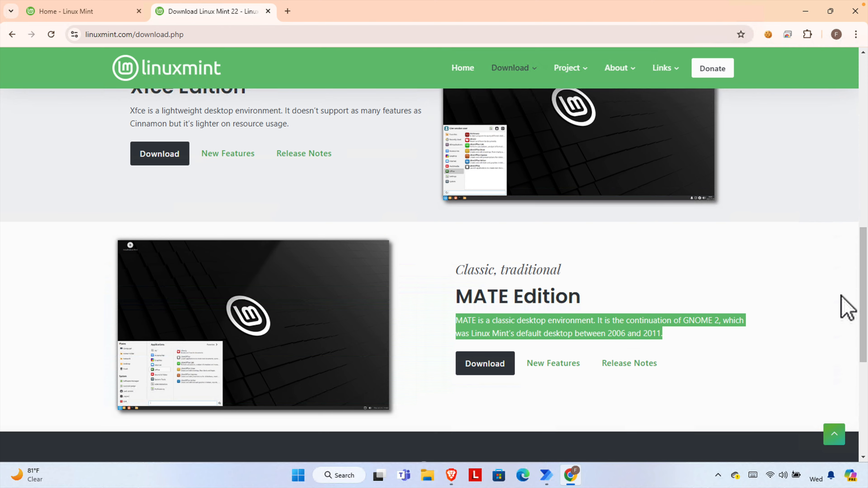
drag(864, 282, 854, 156)
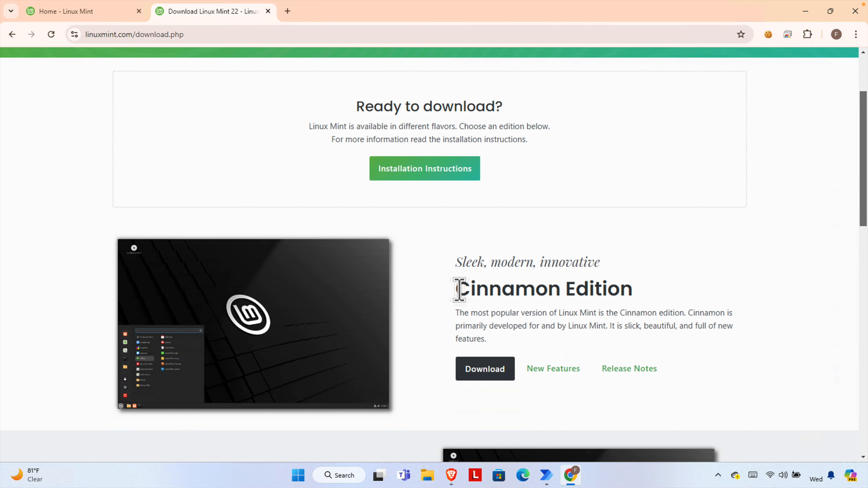
drag(459, 290, 633, 291)
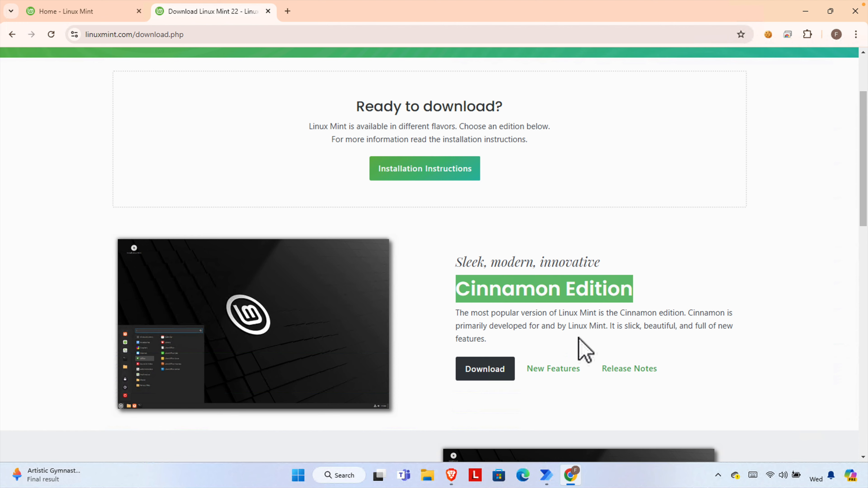
click(534, 298)
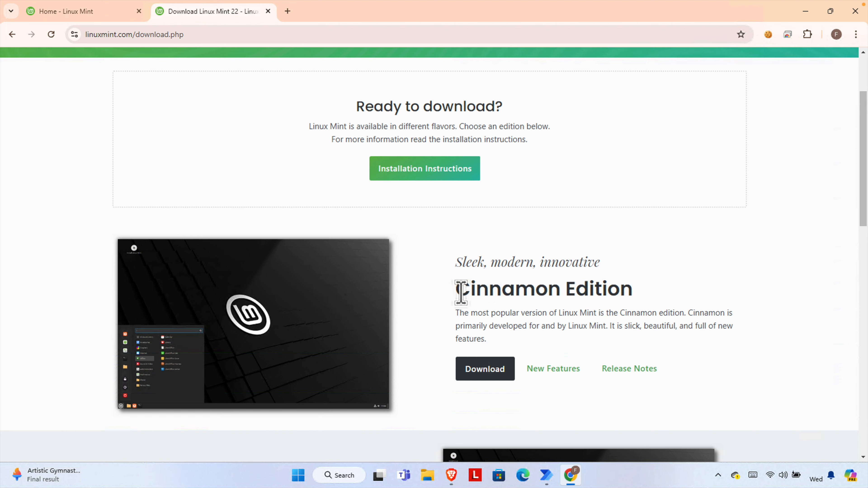
drag(455, 290, 634, 294)
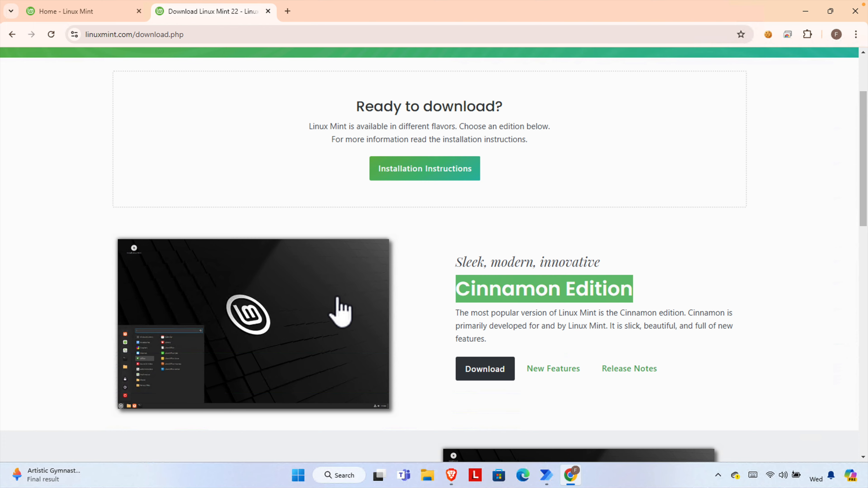
- Open the Cinnamon Edition download page and scroll to its mirrors table
click(488, 373)
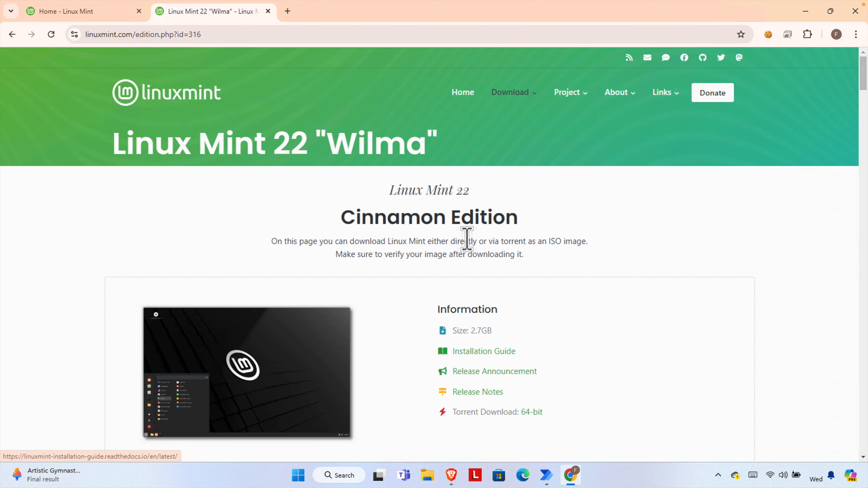
drag(863, 78, 863, 163)
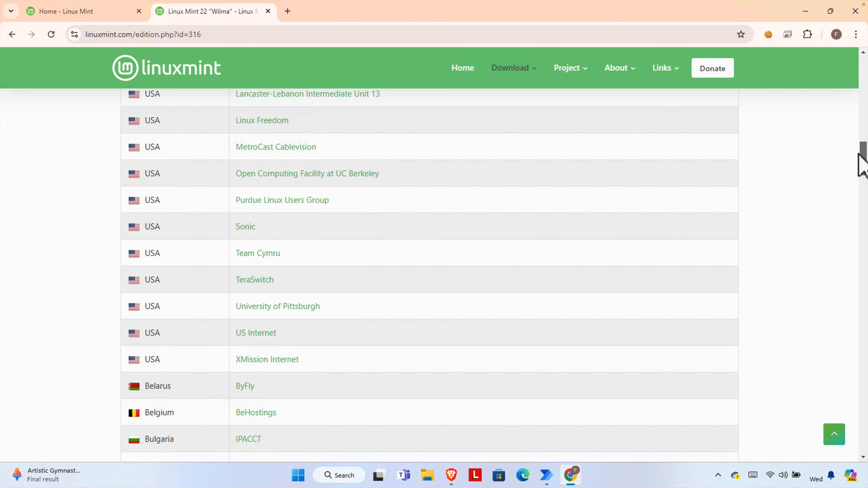
scroll(378, 253, up, 4)
scroll(373, 243, up, 6)
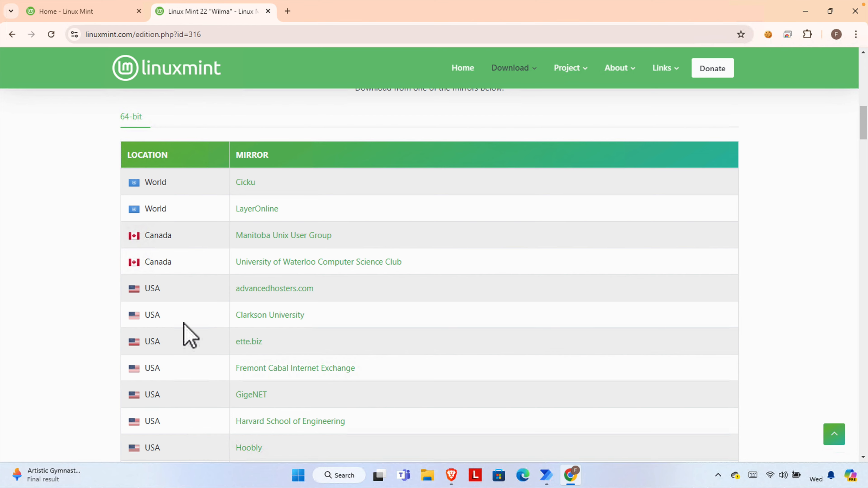
- Download the 64-bit ISO from the Clarkson University mirror in the USA list
drag(146, 286, 310, 347)
click(326, 347)
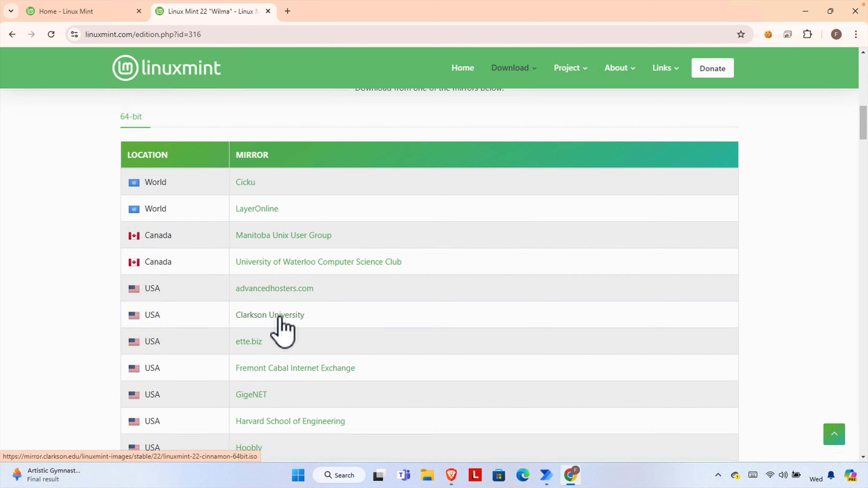
click(266, 316)
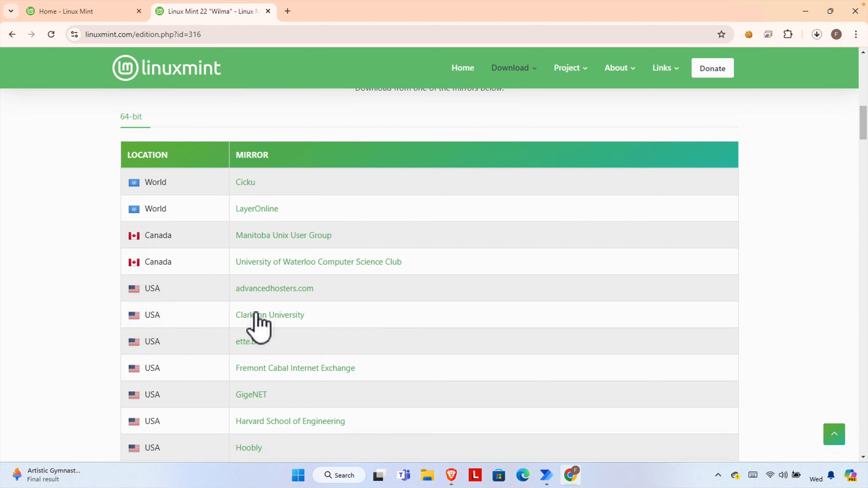
- Check Chrome's recent downloads for the completed 2.7 GB linuxmint-22-cinnamon-64bit (1).iso
click(817, 35)
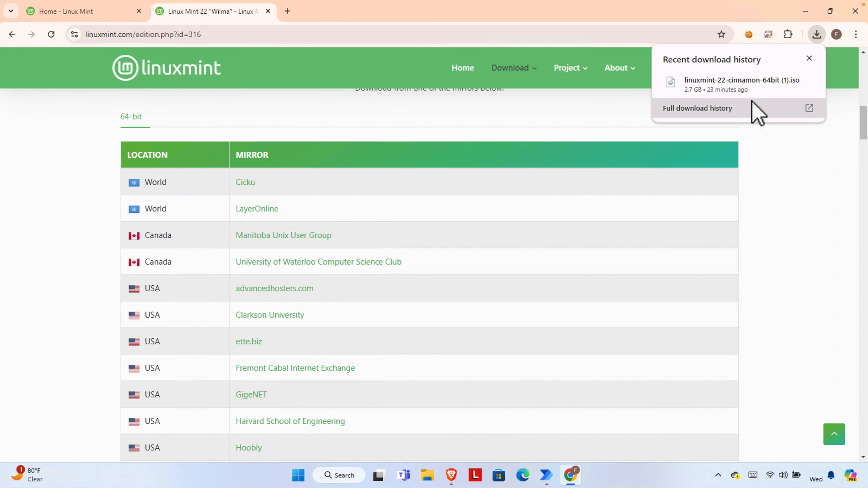
mouse_move(781, 92)
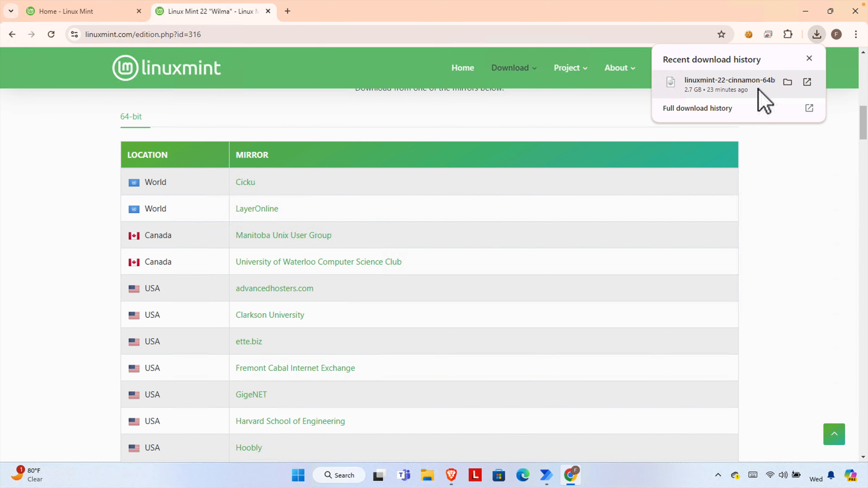
- Minimize Chrome and check the 7.60 GB USB Drive (D:) under This PC in File Explorer
click(806, 12)
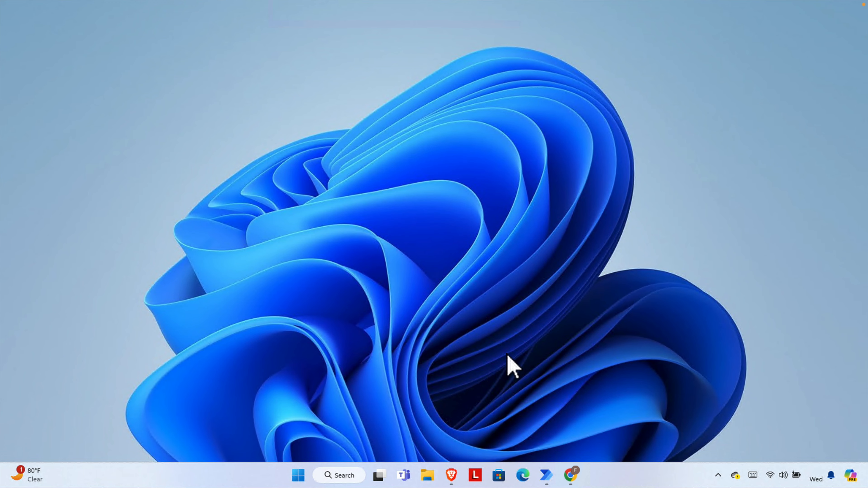
click(430, 479)
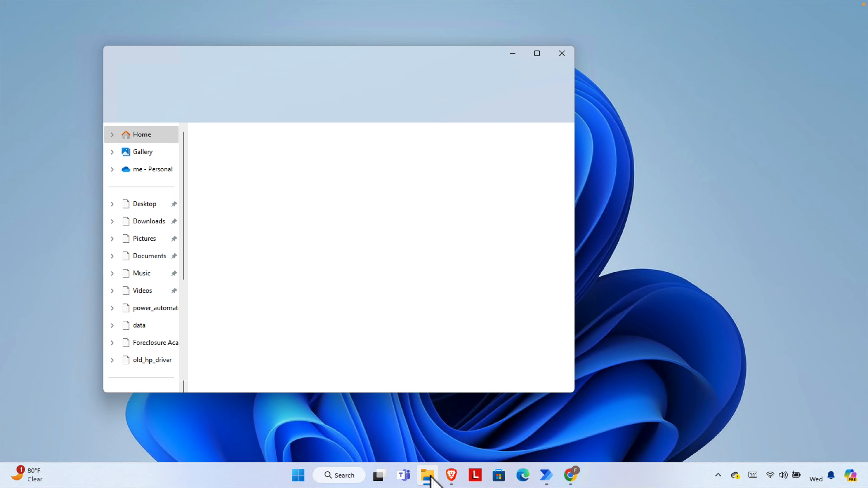
scroll(147, 307, down, 3)
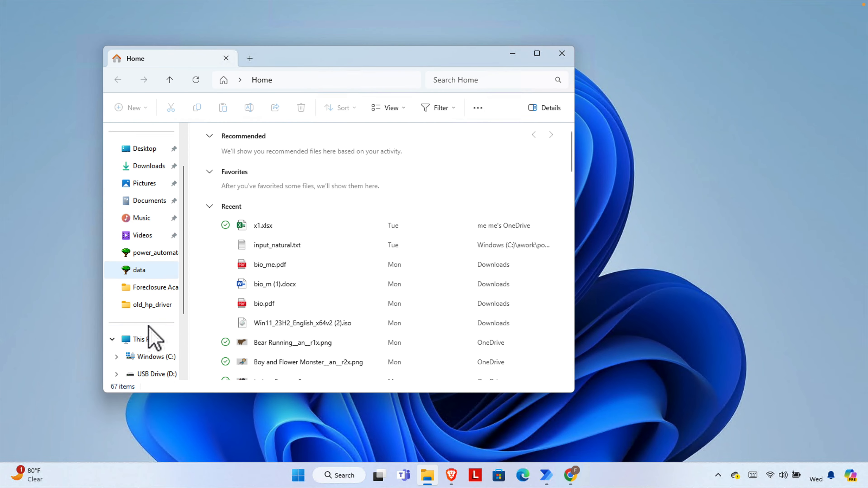
click(137, 253)
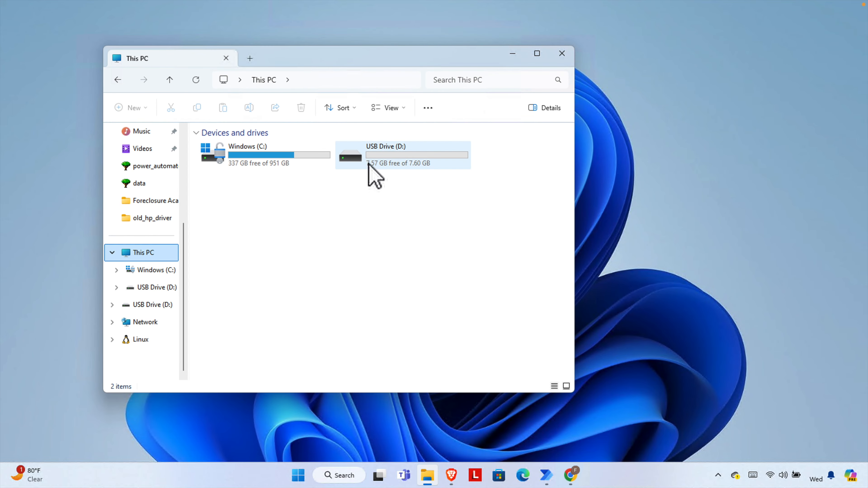
click(381, 161)
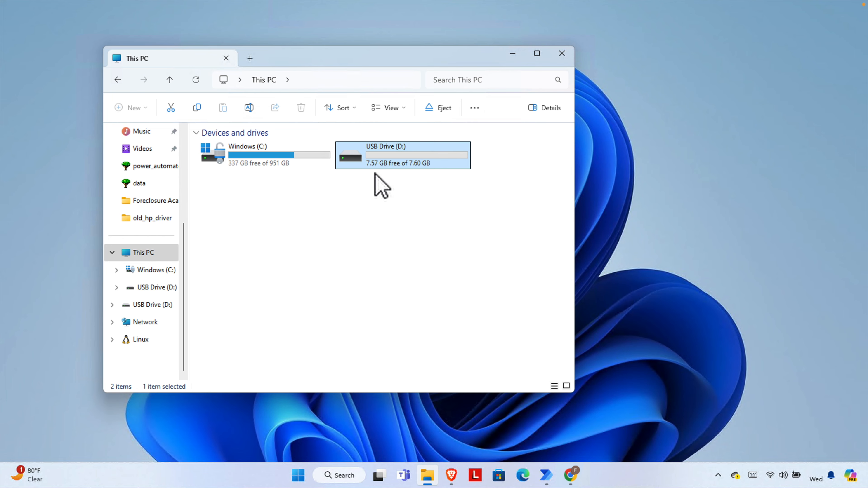
- In Downloads, locate the 2.70 GB Linux Mint ISO and rufus-4.5.exe
scroll(145, 235, up, 3)
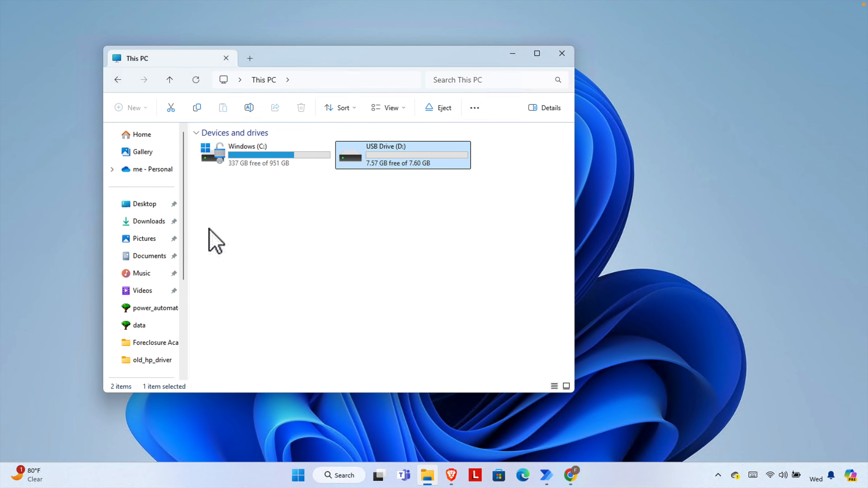
click(157, 222)
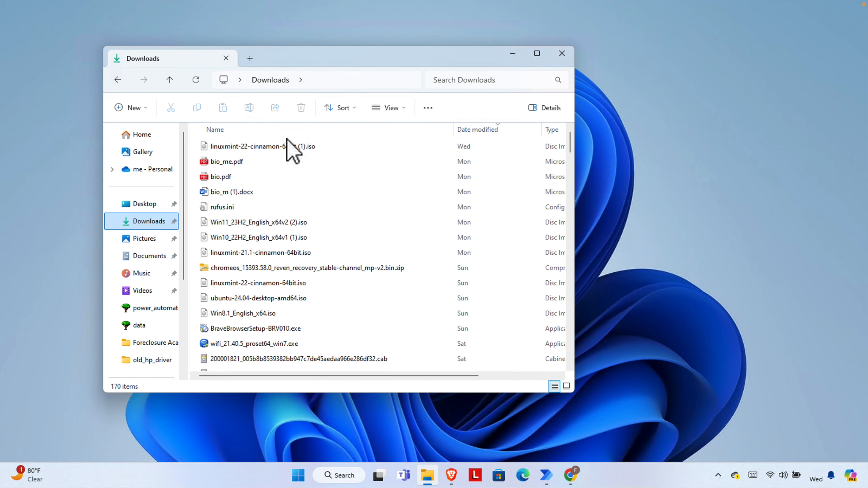
click(274, 147)
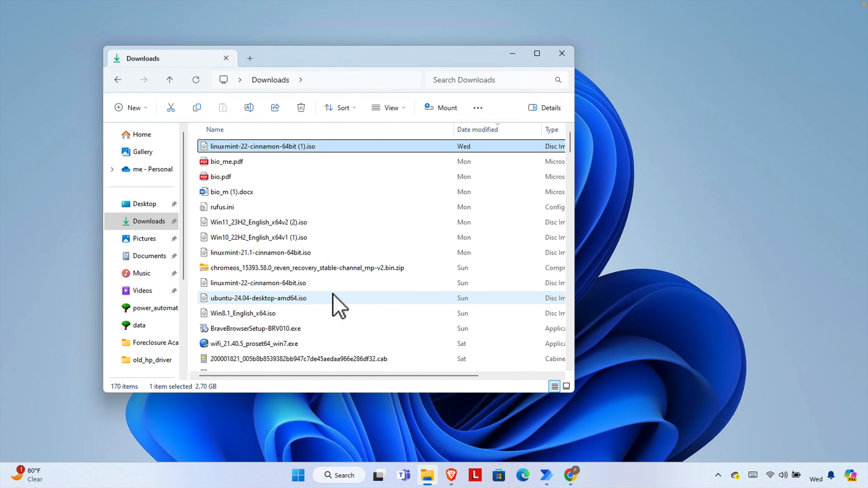
scroll(311, 292, down, 3)
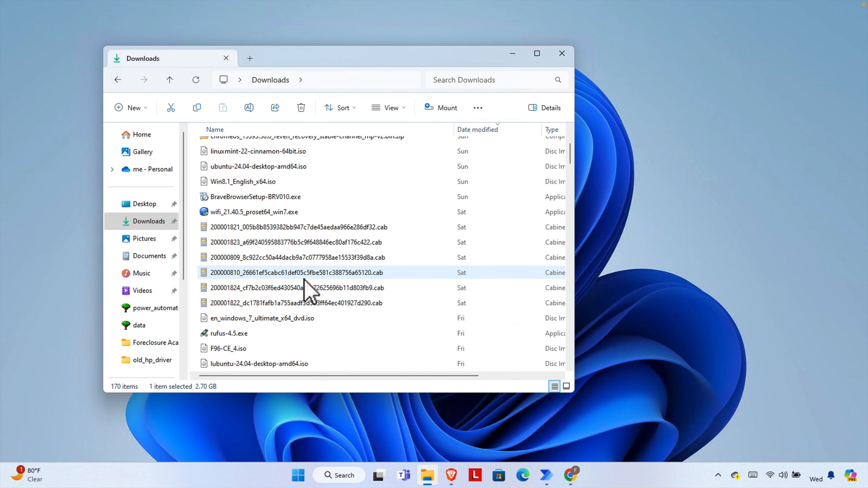
click(246, 334)
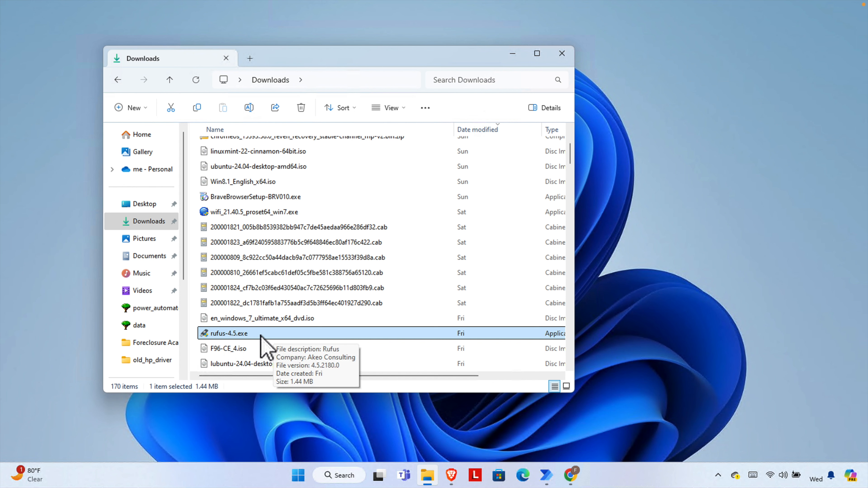
- Launch rufus-4.5.exe with administrator approval and minimize File Explorer
double_click(287, 334)
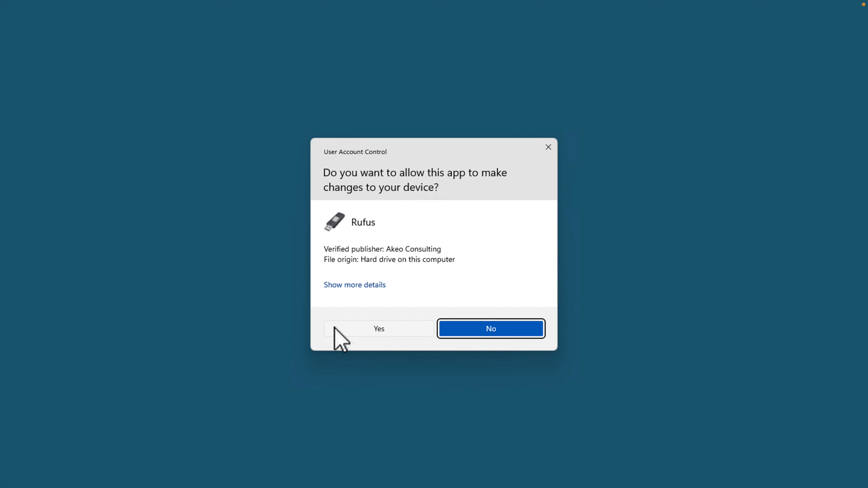
click(369, 329)
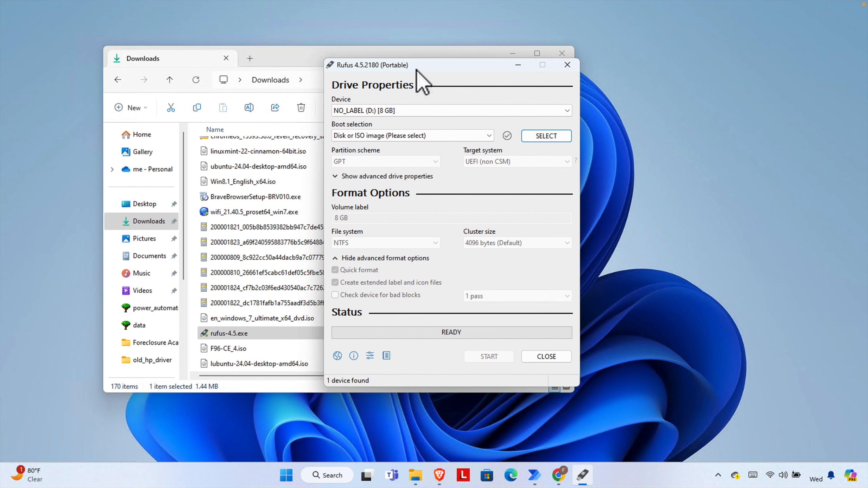
click(512, 54)
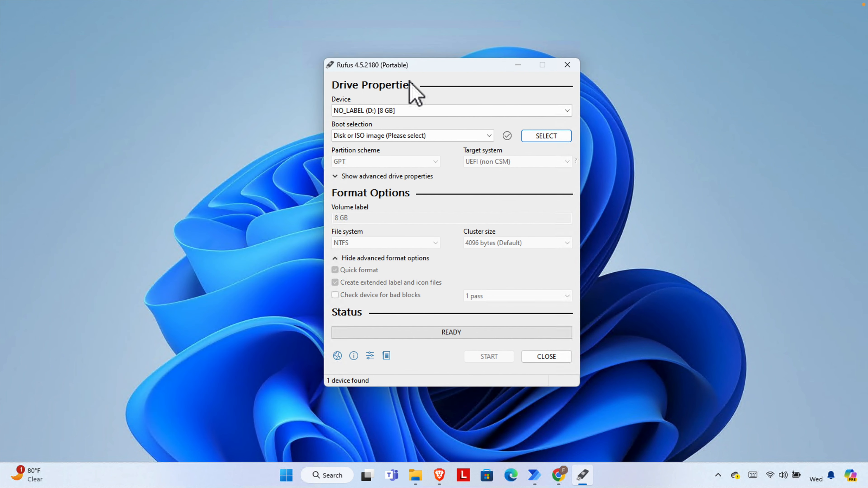
- Select the 8 GB NO_LABEL (D:) USB drive as Rufus's target device
drag(440, 81, 398, 93)
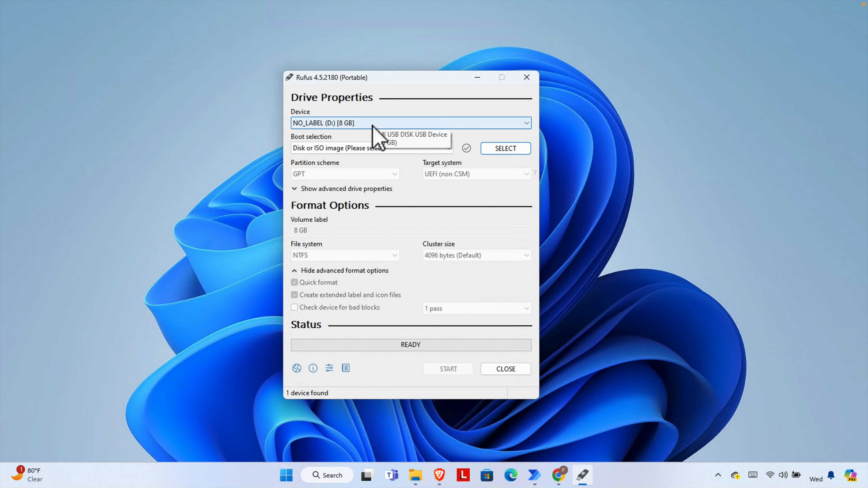
click(526, 123)
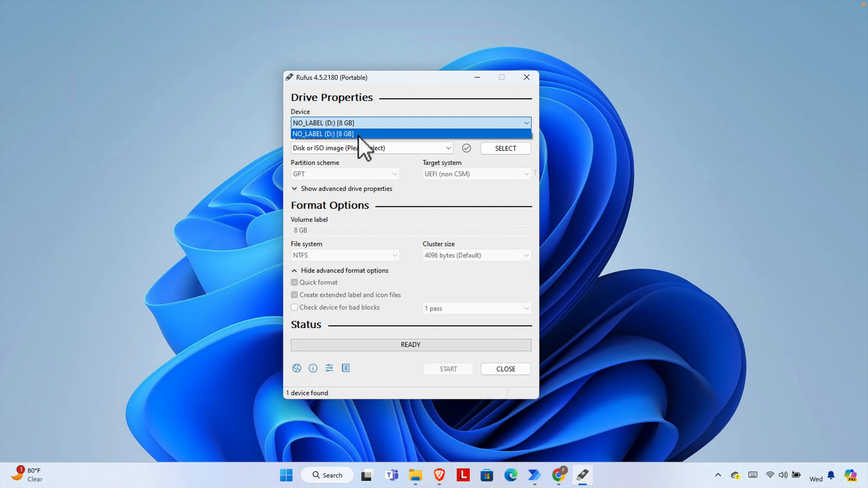
click(318, 134)
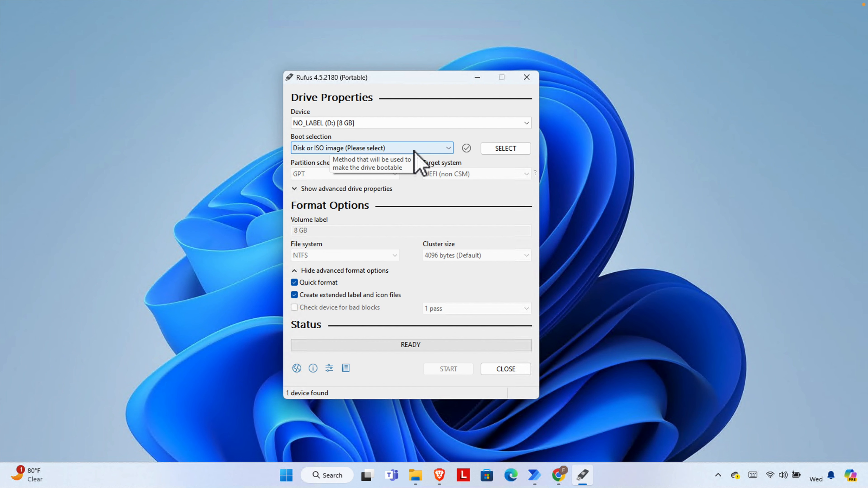
- Load linuxmint-22-cinnamon-64bit (1).iso from Downloads, sorted by date modified, as the boot image
click(512, 150)
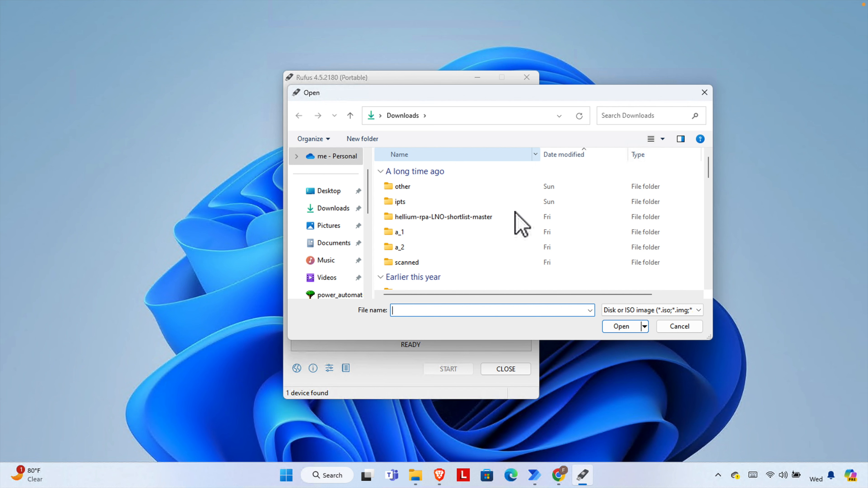
click(331, 209)
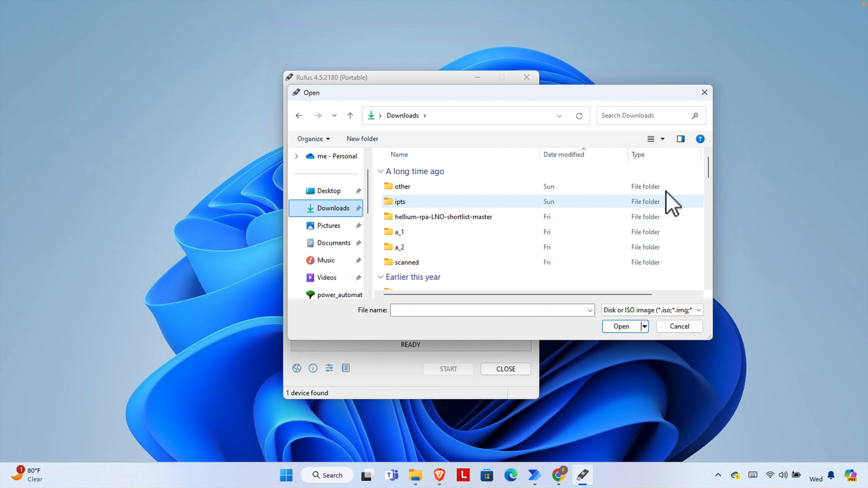
click(569, 166)
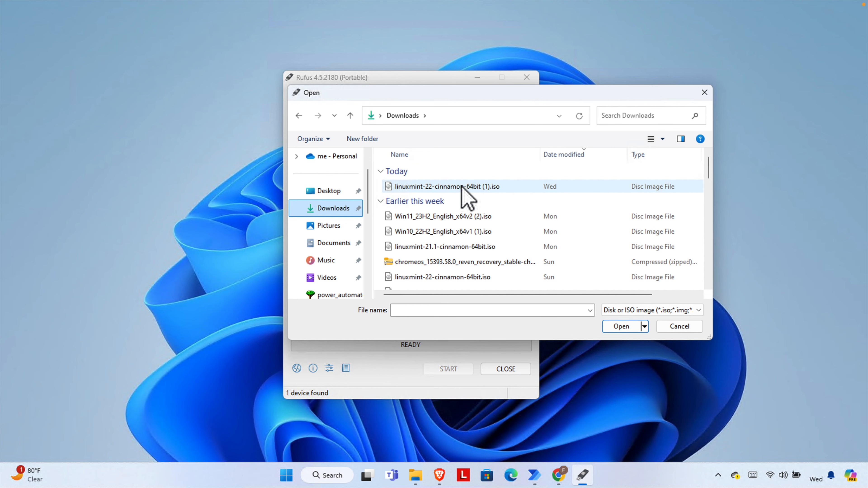
click(444, 188)
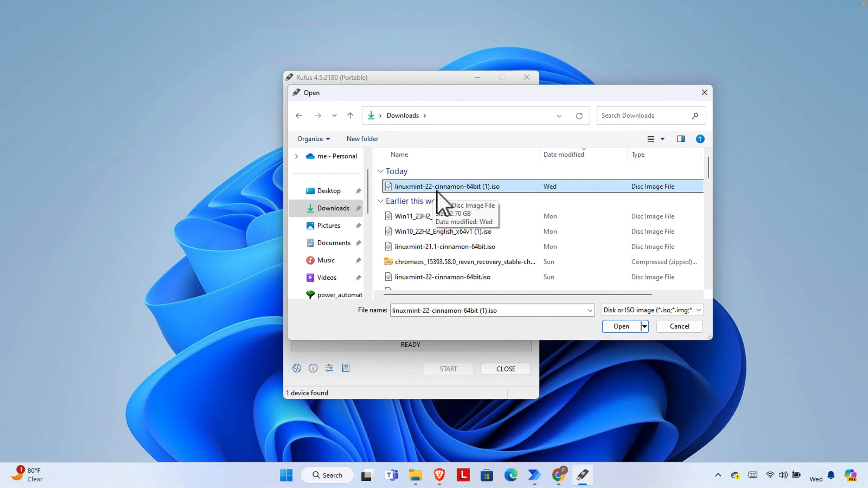
click(621, 326)
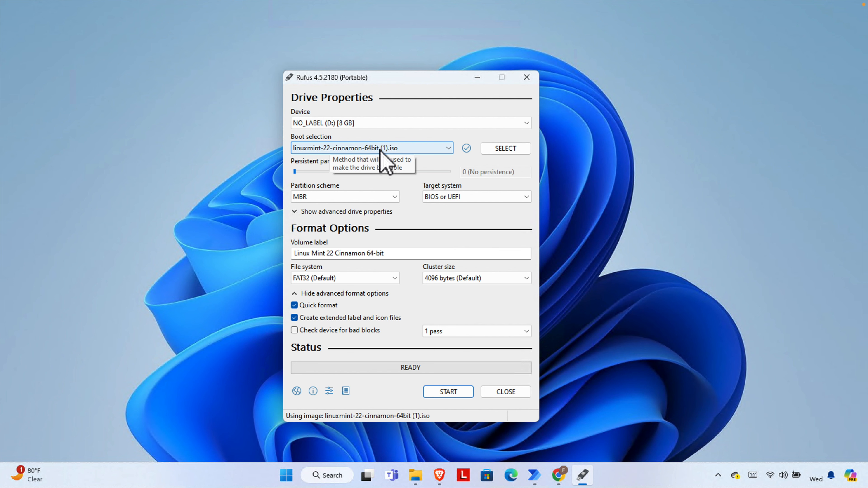
click(446, 148)
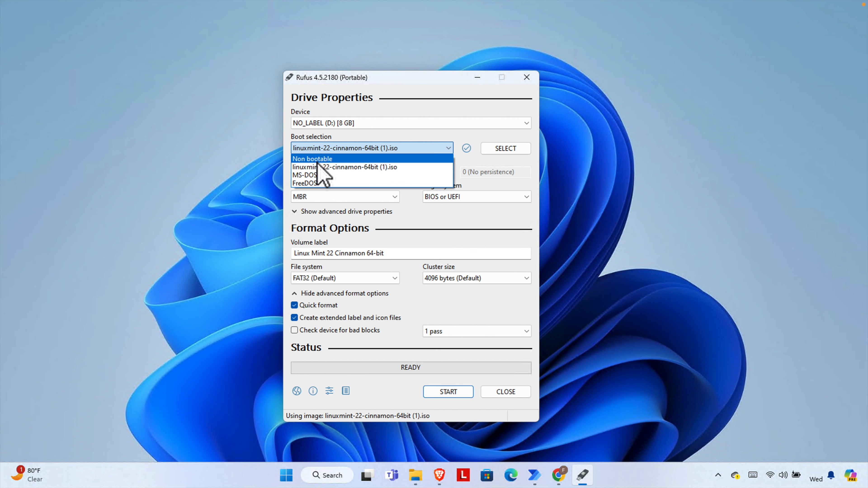
click(377, 167)
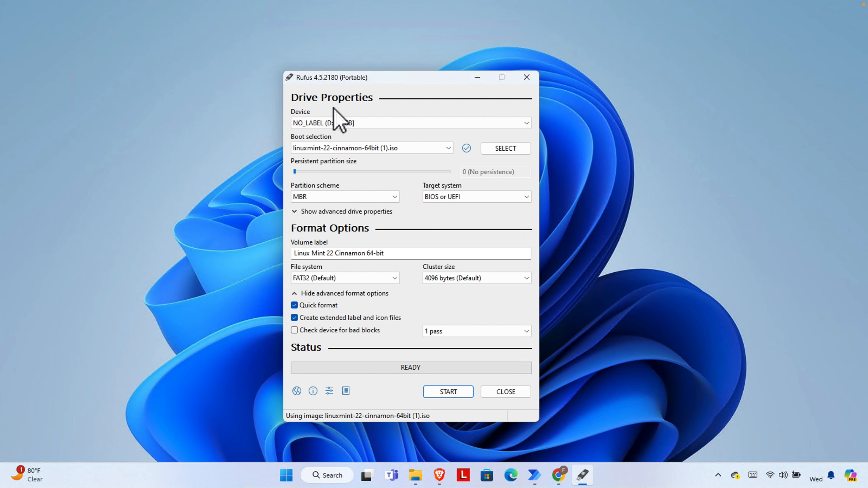
click(393, 197)
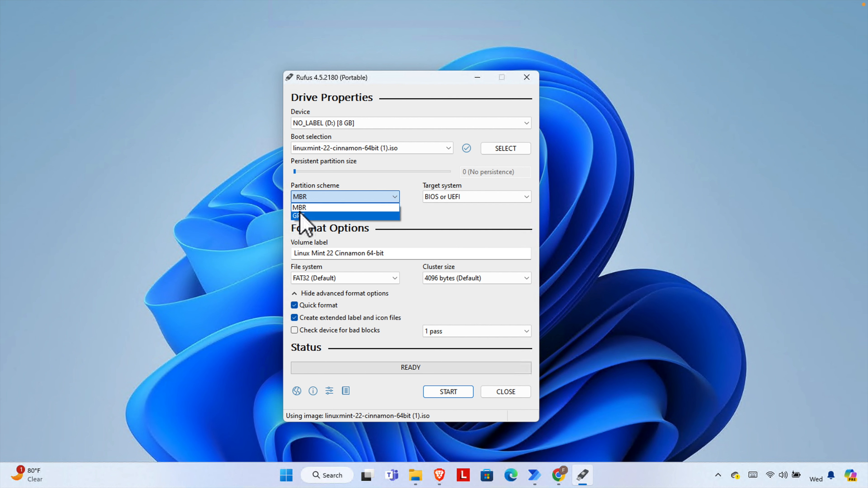
click(320, 209)
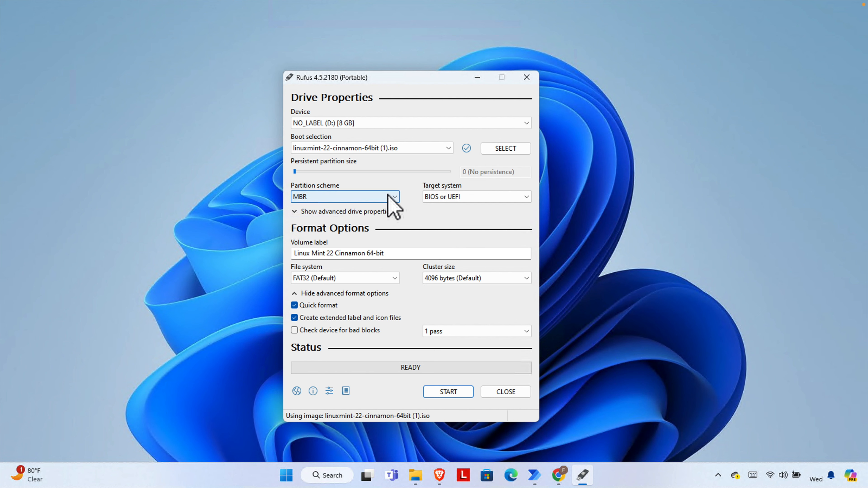
click(395, 198)
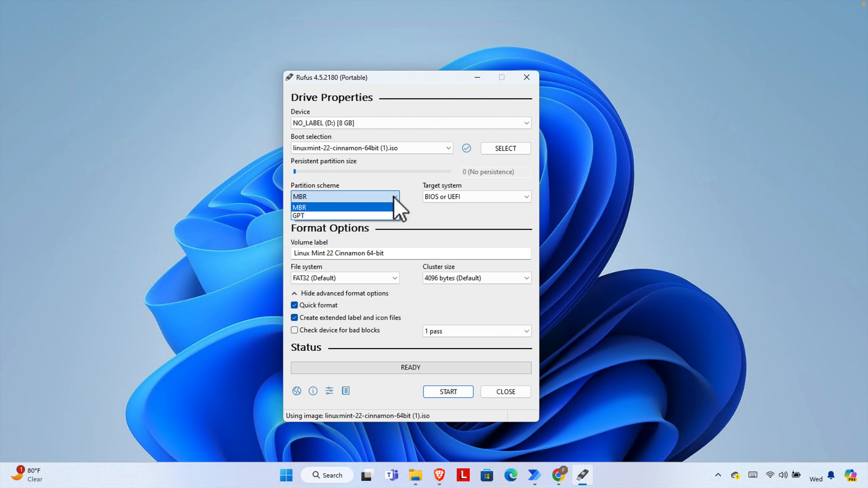
click(312, 208)
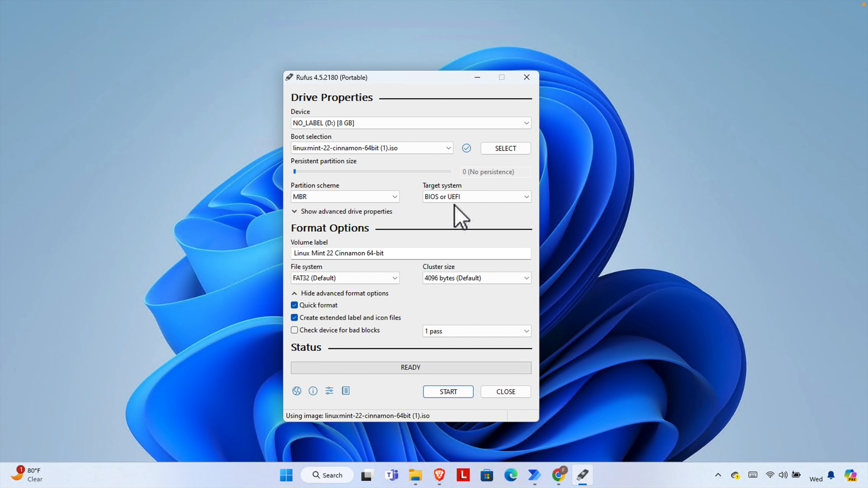
click(467, 198)
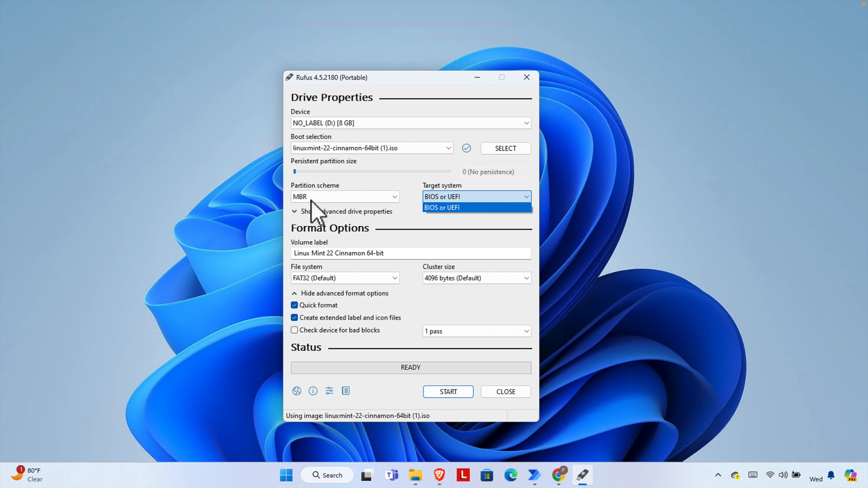
click(397, 181)
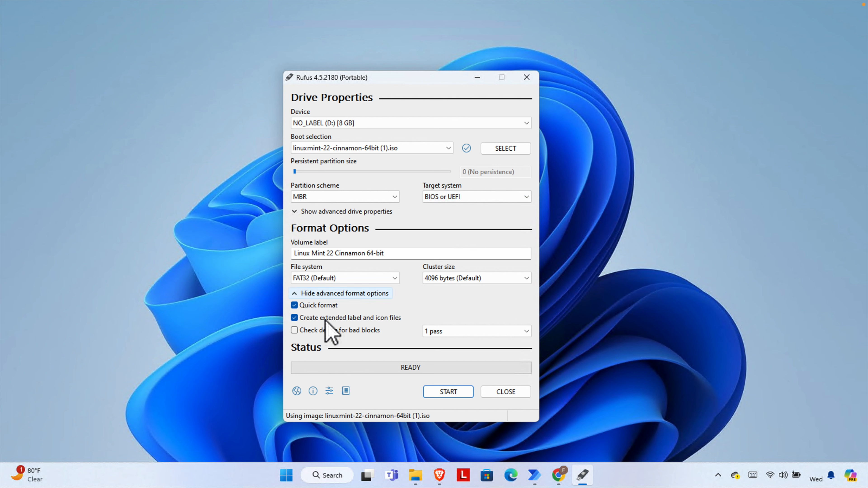
- Start the write in ISO Image mode and accept erasing all data on the 8 GB drive
click(452, 392)
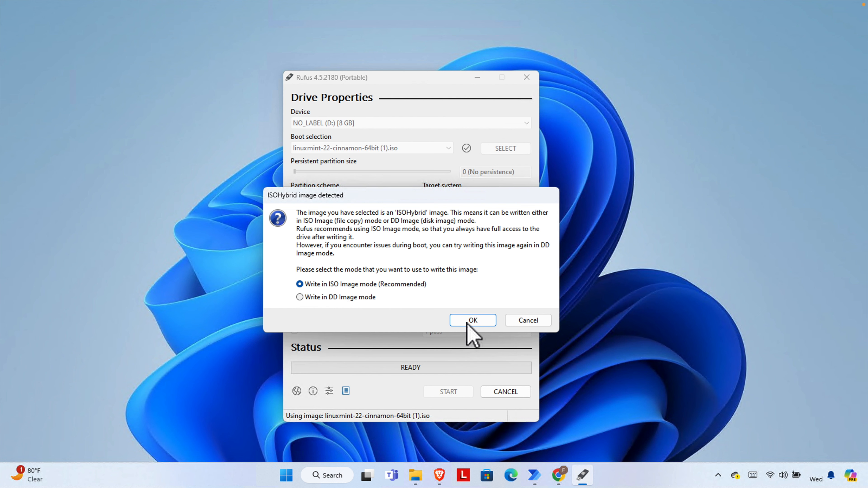
click(473, 320)
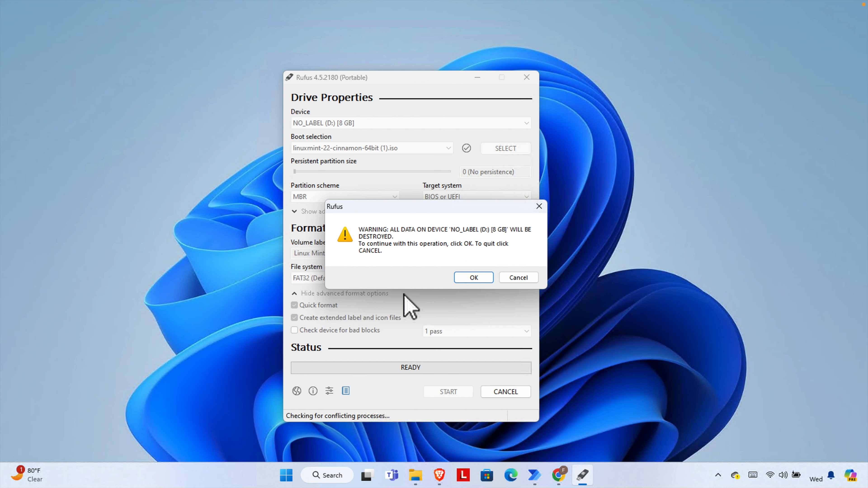
click(471, 278)
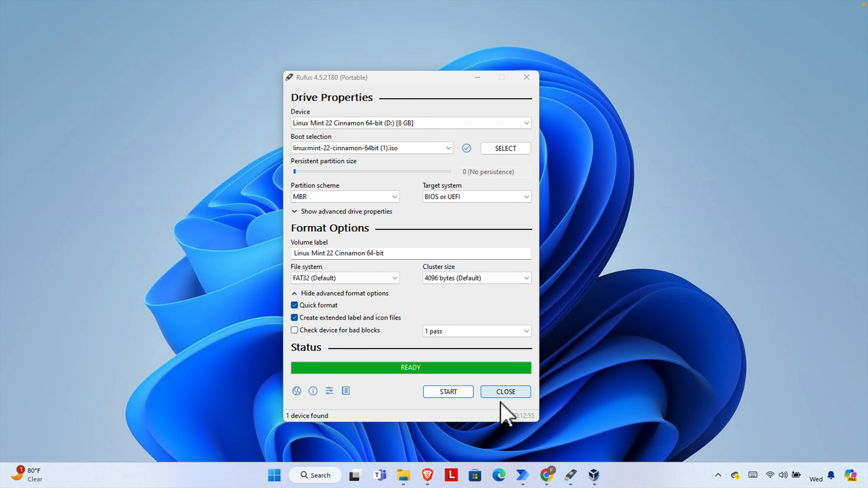
- Close Rufus, verify This PC shows LINUX MINT (D:), then close File Explorer
click(506, 392)
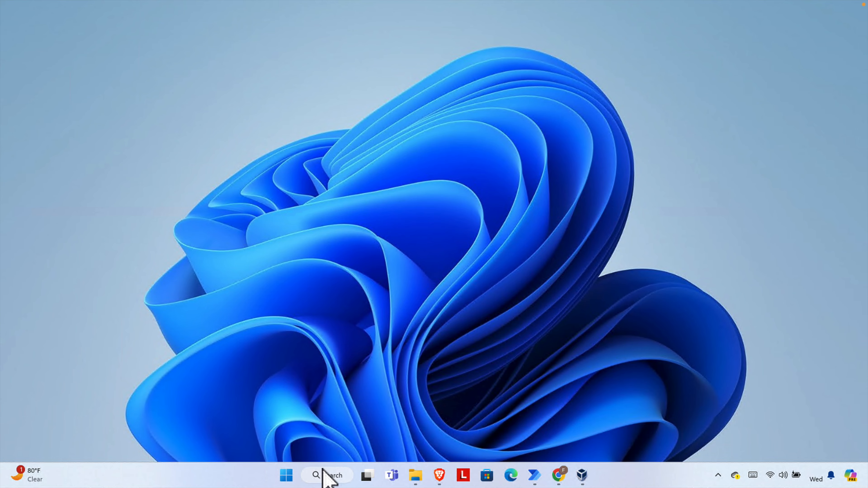
click(416, 475)
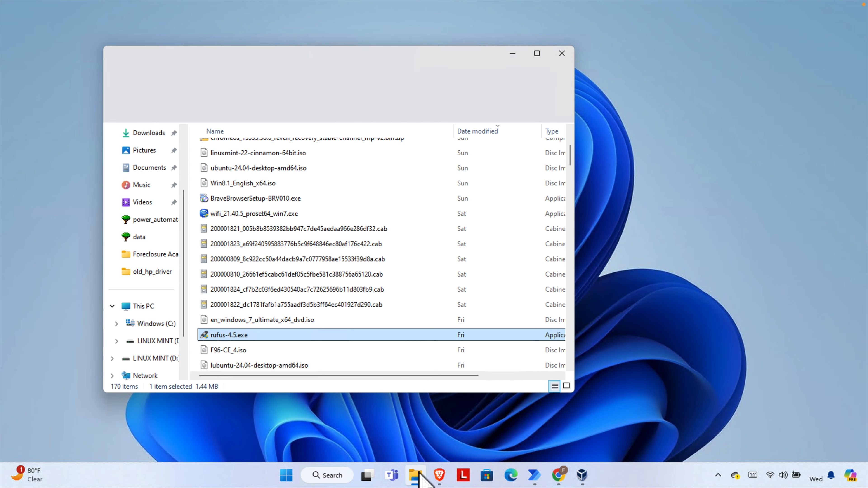
click(142, 307)
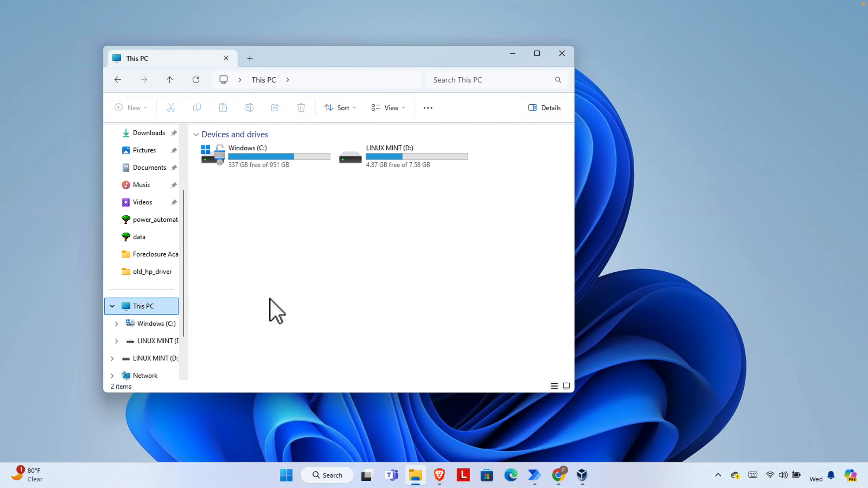
click(383, 160)
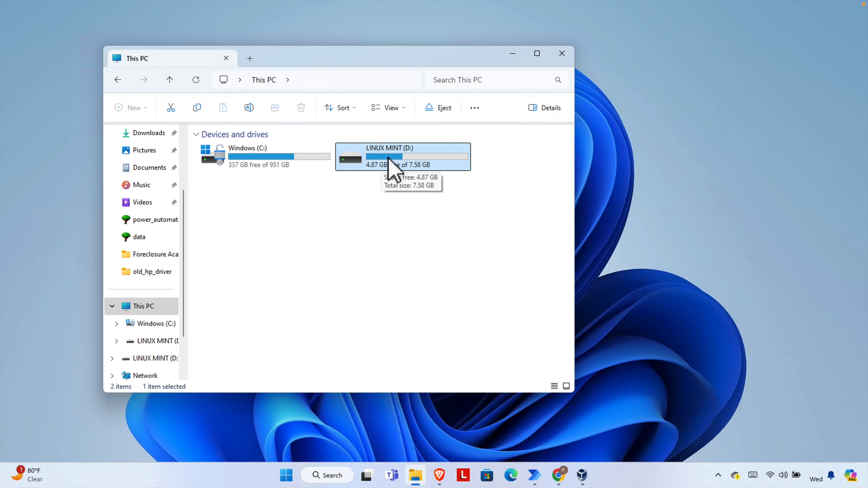
click(562, 54)
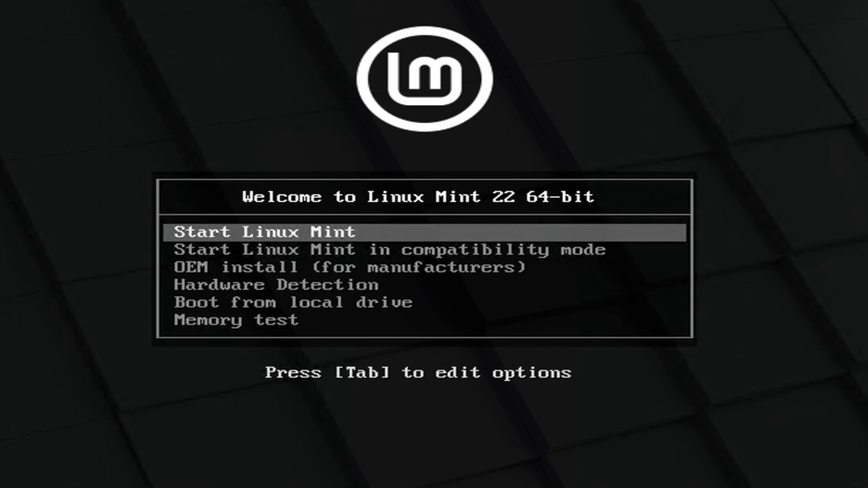
- Compare the compatibility mode entry, then boot the standard Start Linux Mint live session
key(Down)
key(Up)
key(Down)
key(Up)
key(Down)
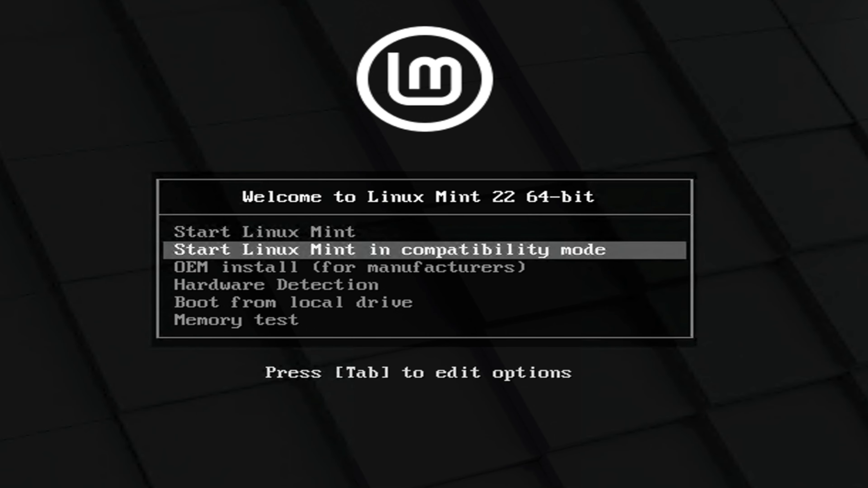
key(Up)
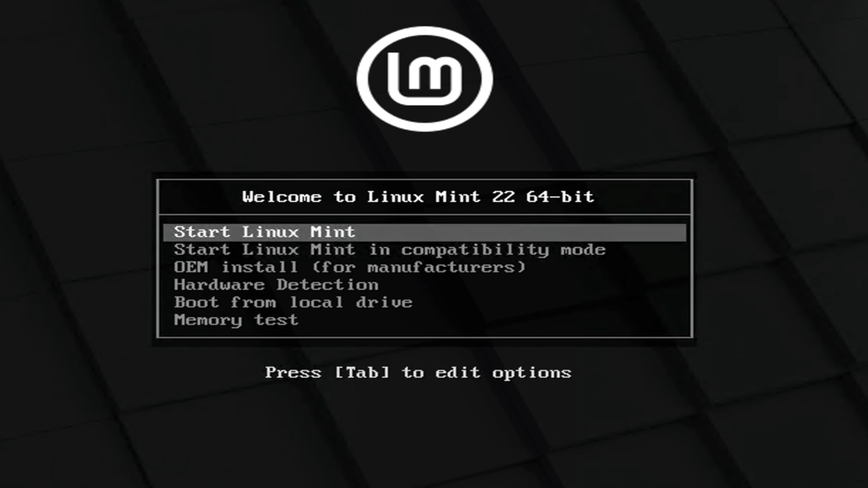
key(Down)
key(Up)
key(Down)
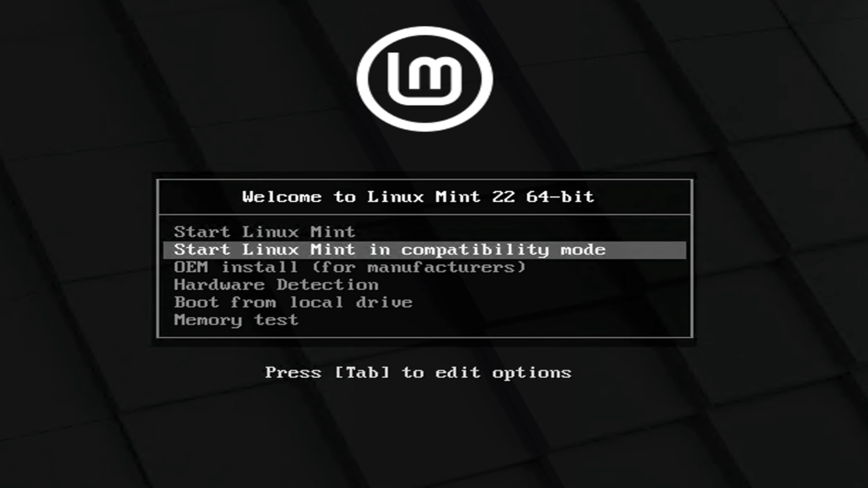
key(Up)
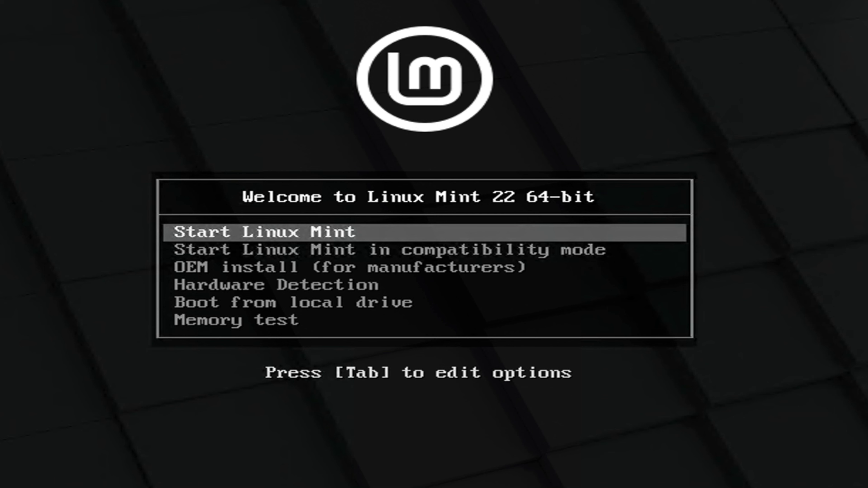
key(Return)
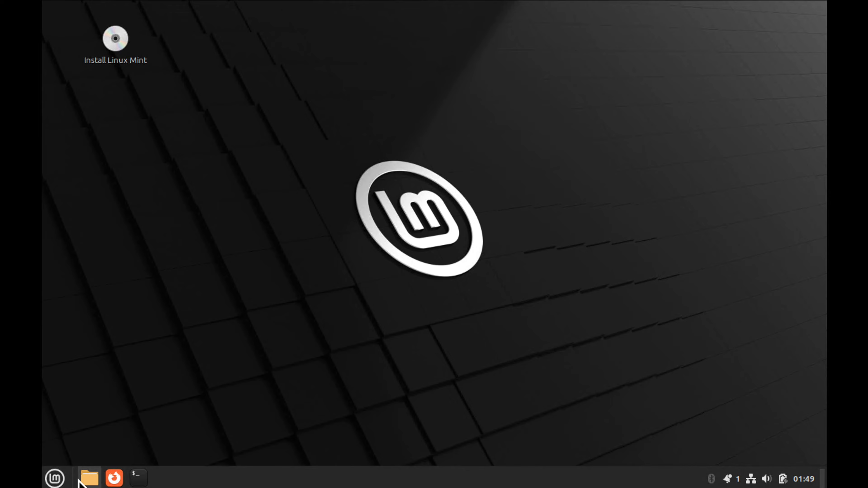
- Launch the Install Linux Mint desktop icon after briefly opening and closing the Mint menu
click(55, 478)
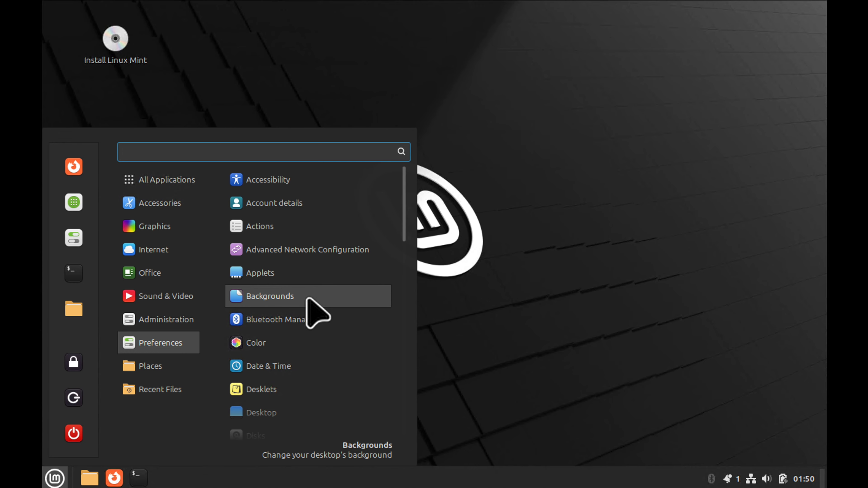
click(574, 259)
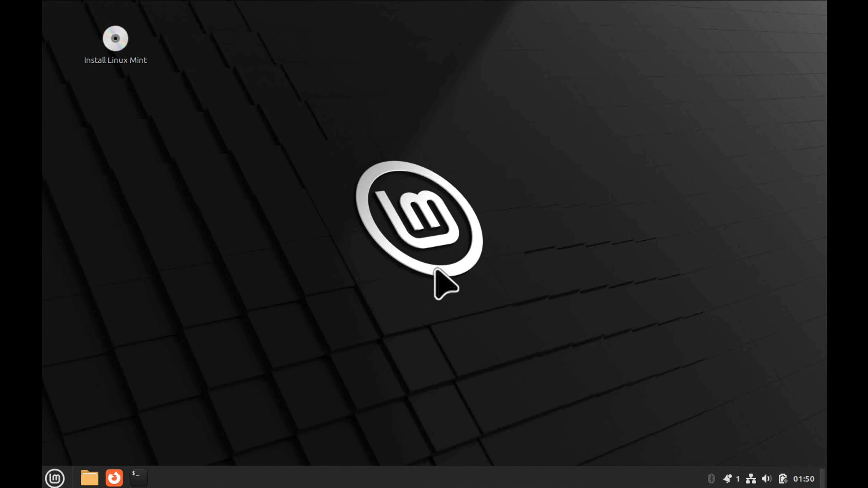
click(119, 39)
click(145, 111)
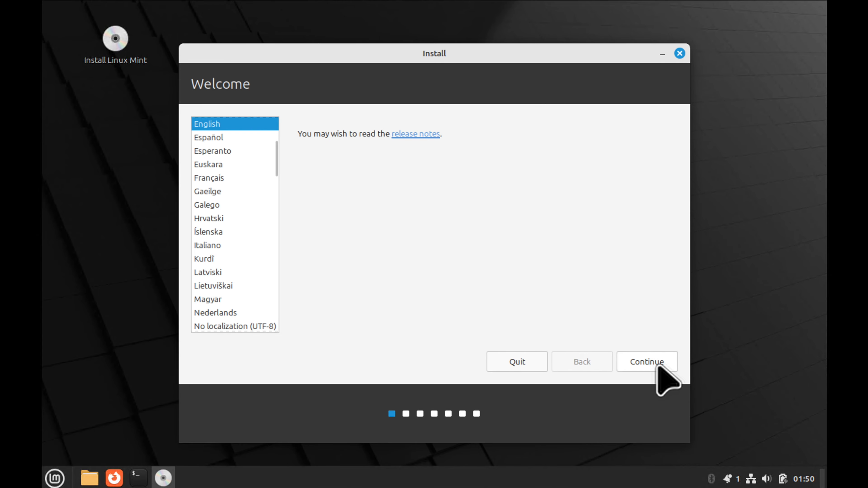
- Accept English and the English (US) keyboard layout, keeping multimedia codecs included
click(650, 365)
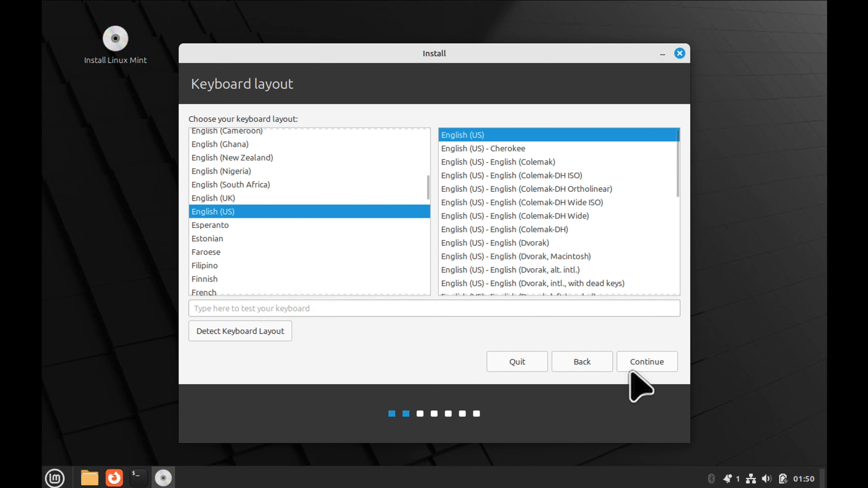
click(653, 367)
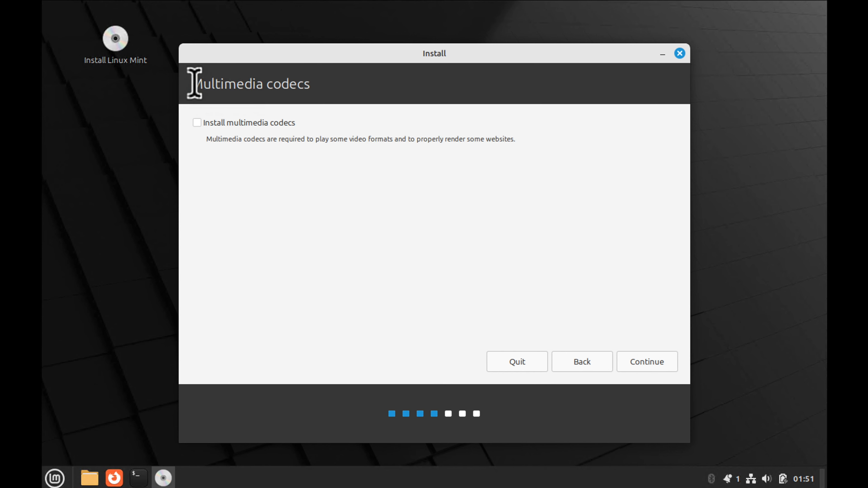
drag(194, 83, 320, 85)
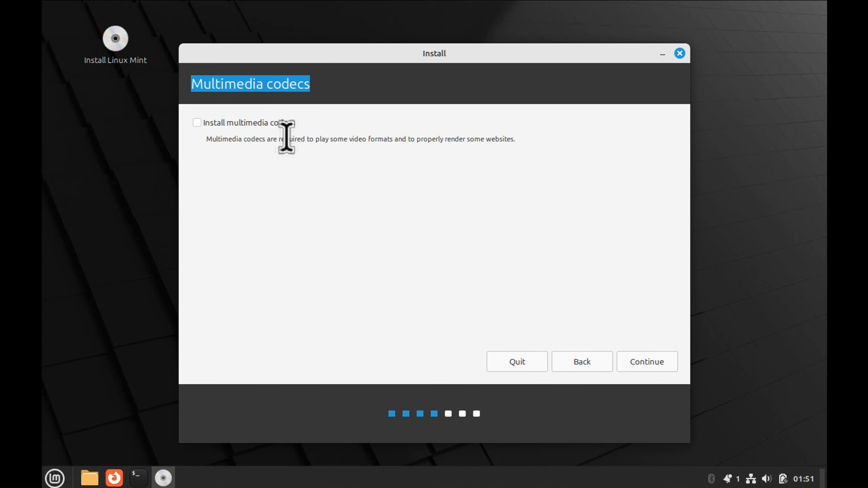
click(196, 123)
click(197, 123)
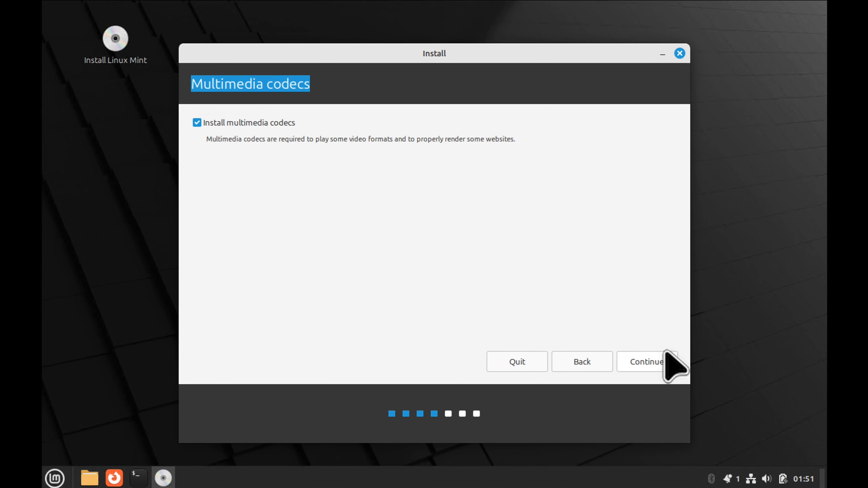
click(654, 365)
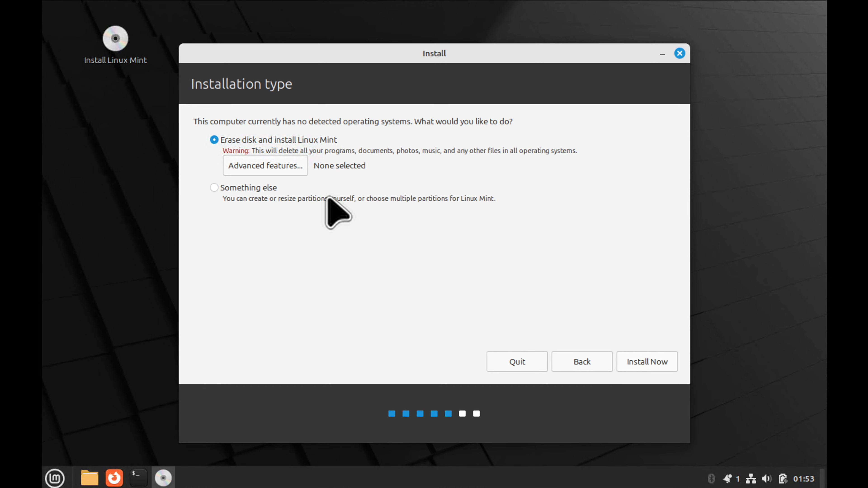
- Keep 'Erase disk and install Linux Mint' with no advanced features and choose Install Now
click(267, 164)
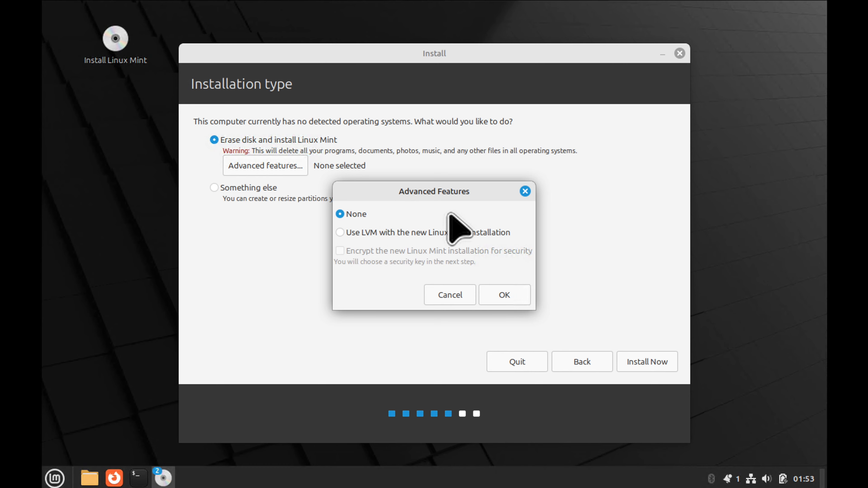
click(460, 297)
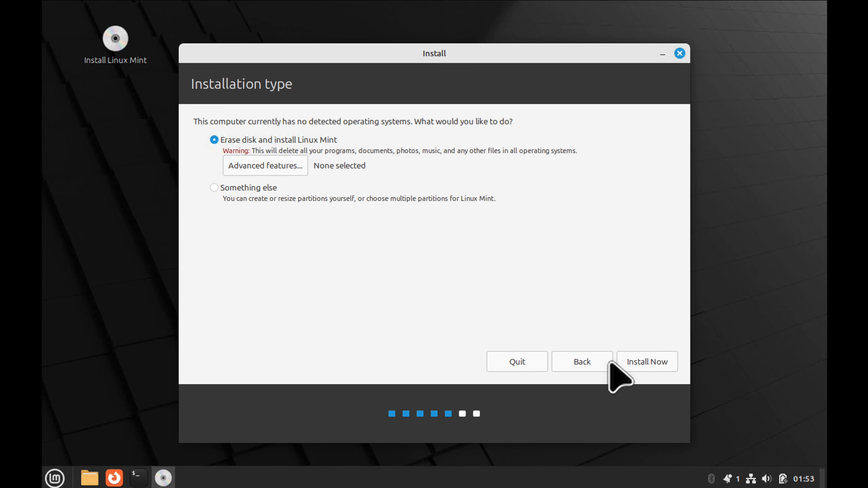
click(646, 363)
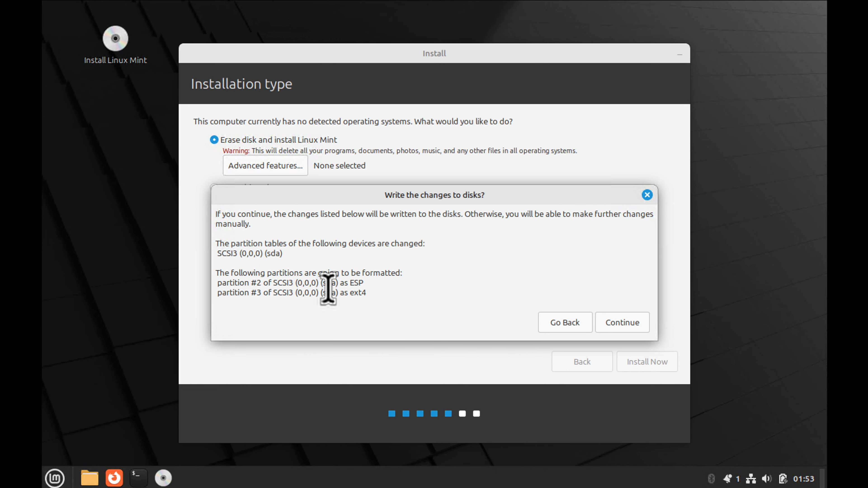
- Review the ESP and ext4 partition changes for sda and confirm writing them to disk
drag(371, 302, 206, 215)
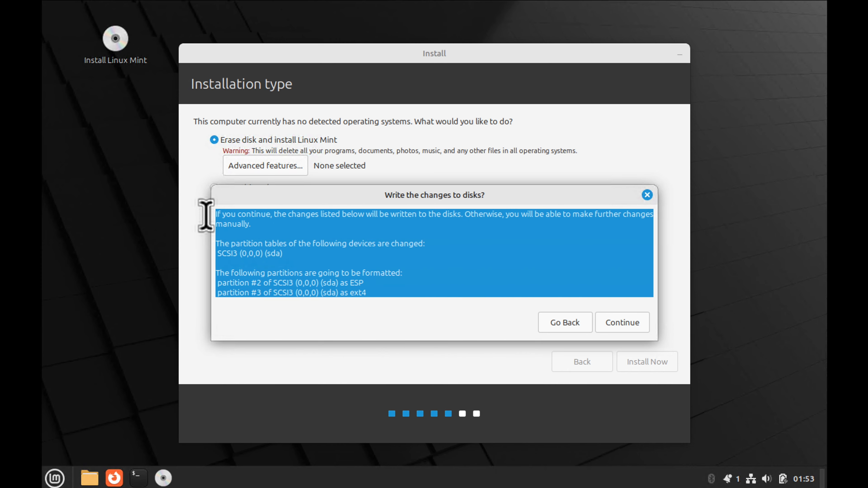
click(392, 292)
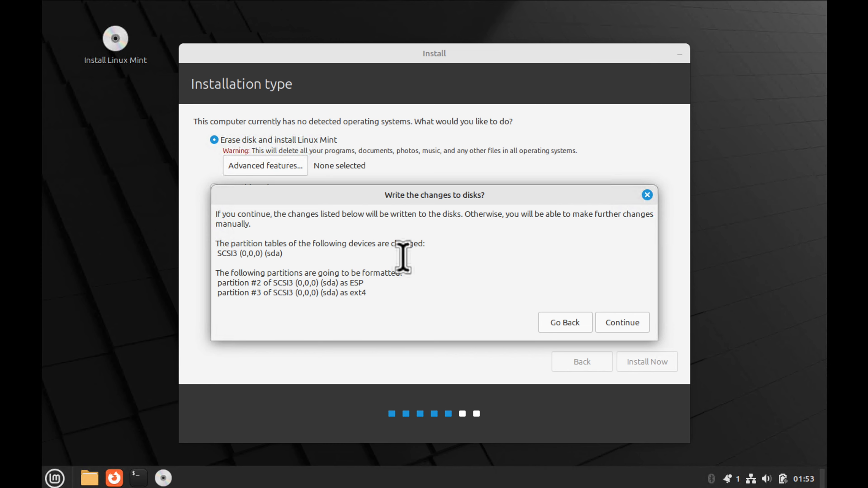
drag(386, 304, 209, 286)
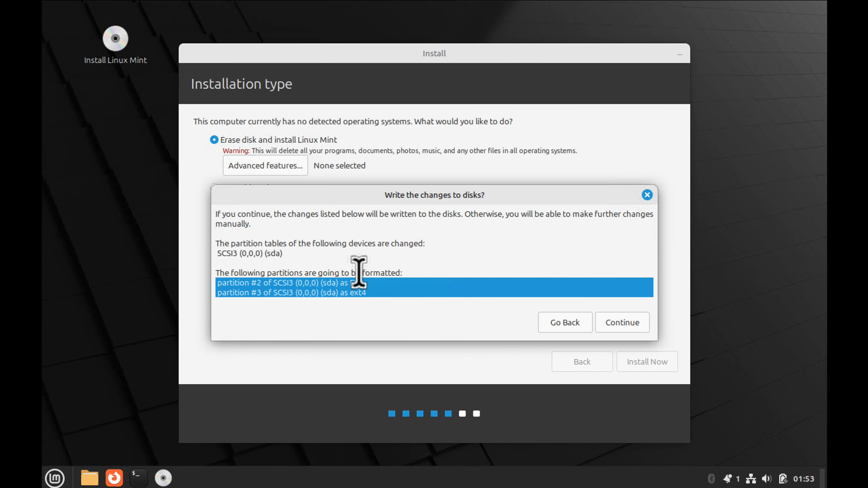
click(358, 270)
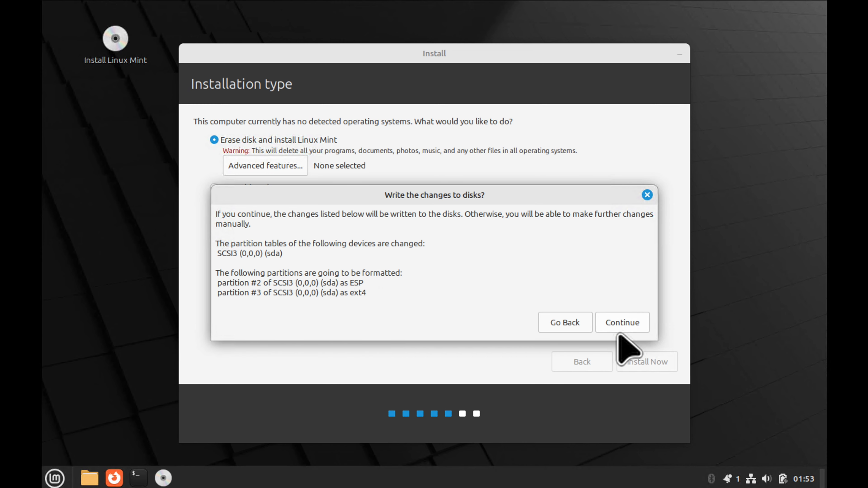
click(624, 323)
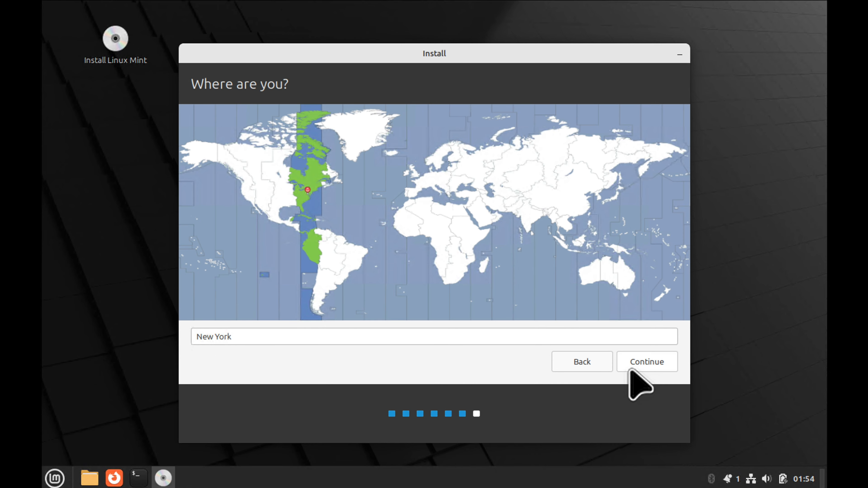
- Accept New York, set the computer name to 'FewStep' and enter the user's name
click(650, 365)
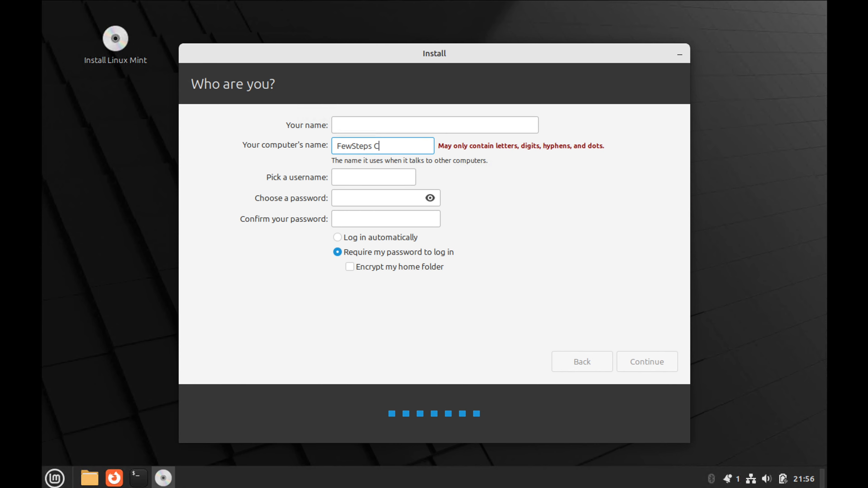
click(353, 146)
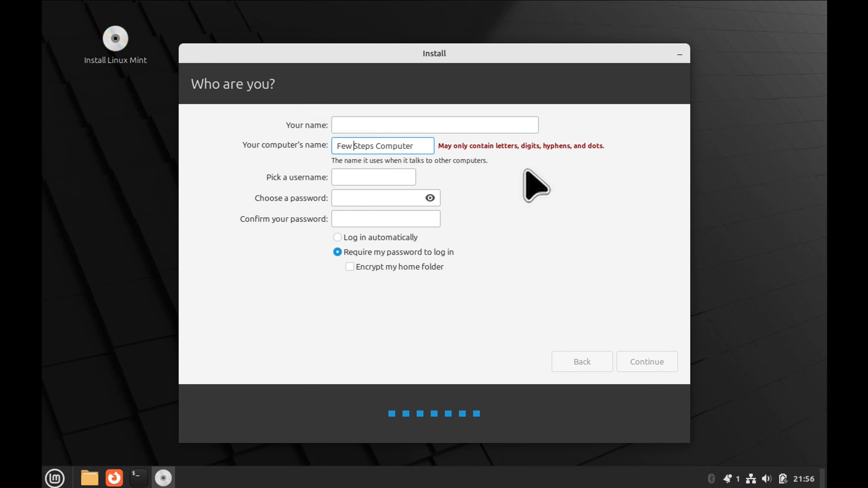
drag(418, 147, 289, 130)
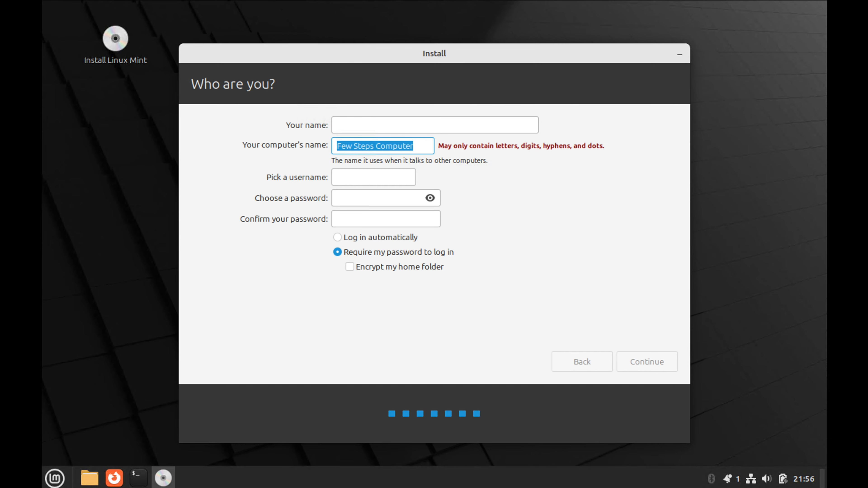
text(FewSteps)
key(BackSpace)
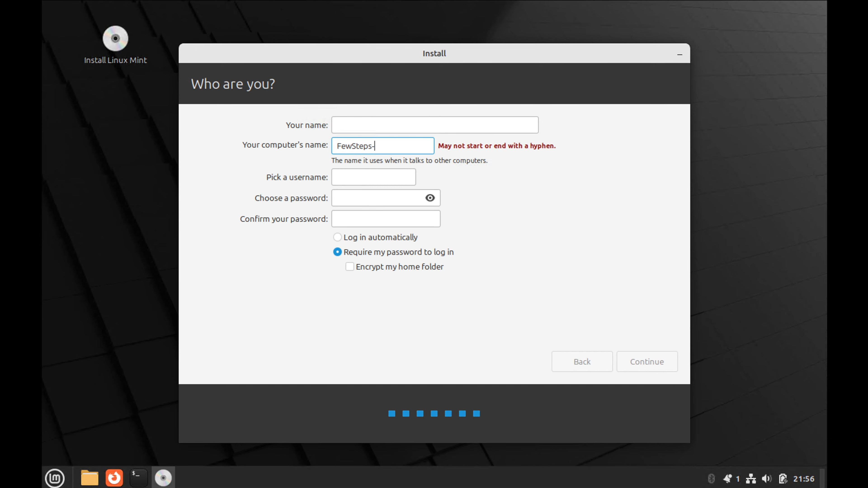
key(shift+Tab)
text(Few)
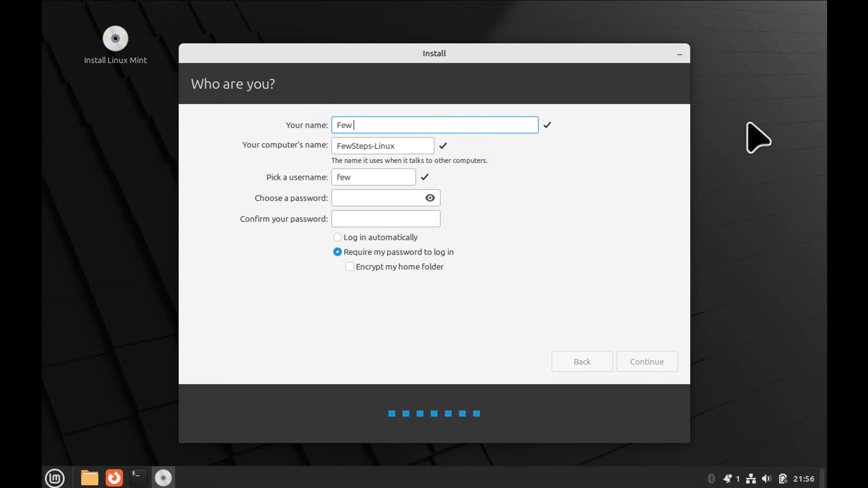
key(Tab)
key(Tab)
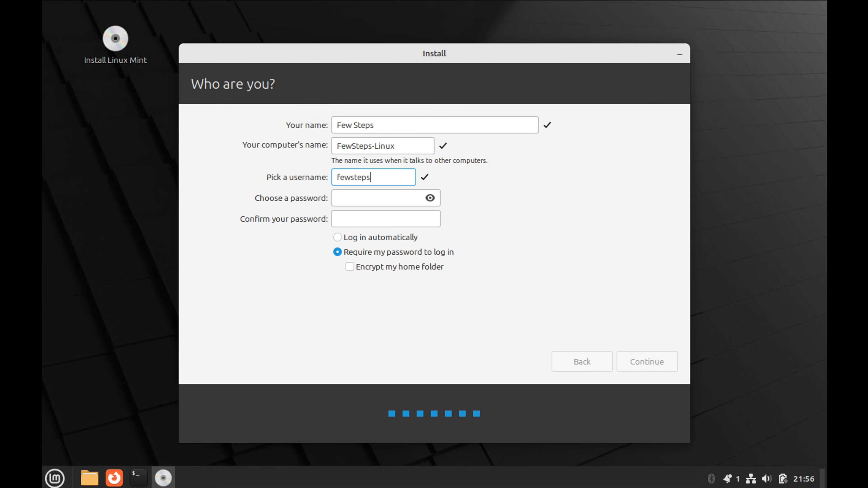
- Enter and confirm the account password, keep password required at login, and start installing
click(370, 193)
text(●●●●●)
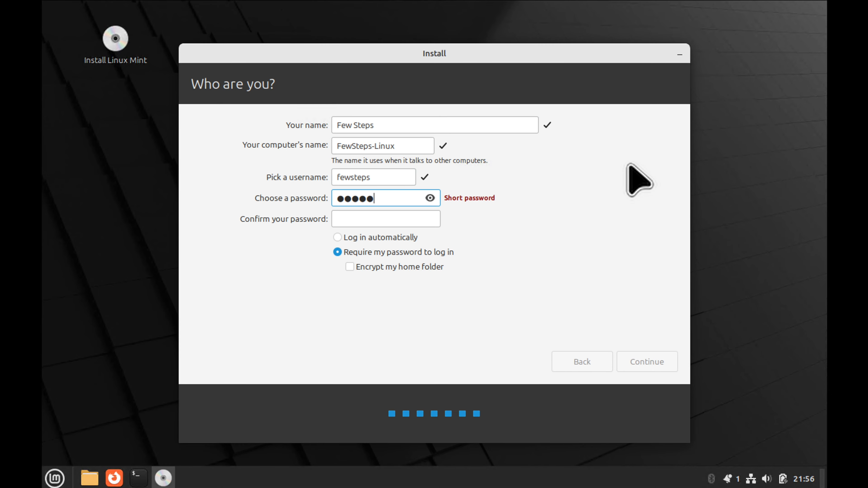
text(●●)
key(Tab)
text(●bc123)
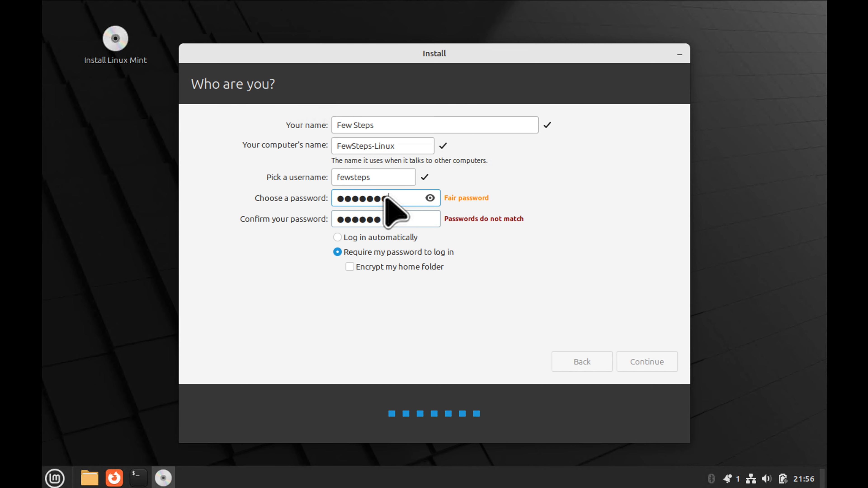
click(430, 198)
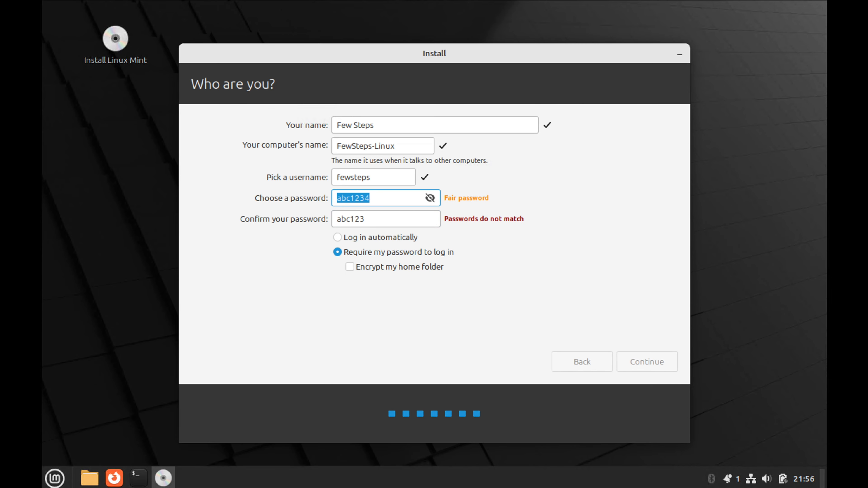
click(536, 239)
click(430, 198)
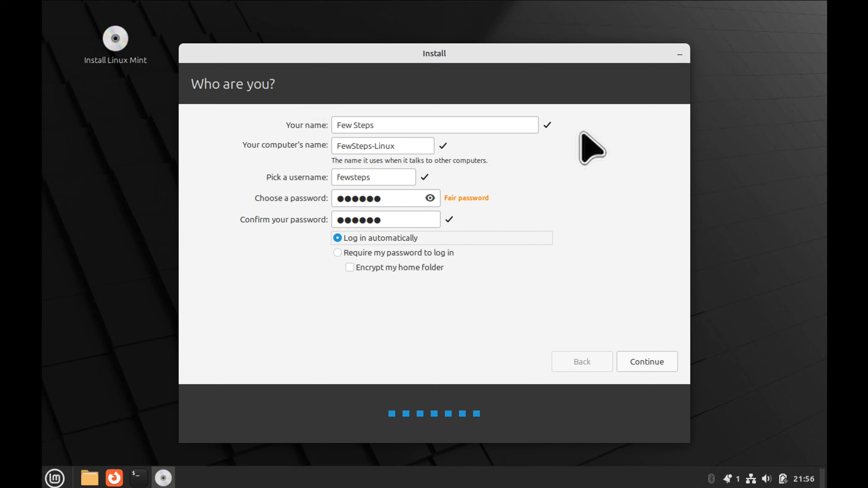
click(359, 253)
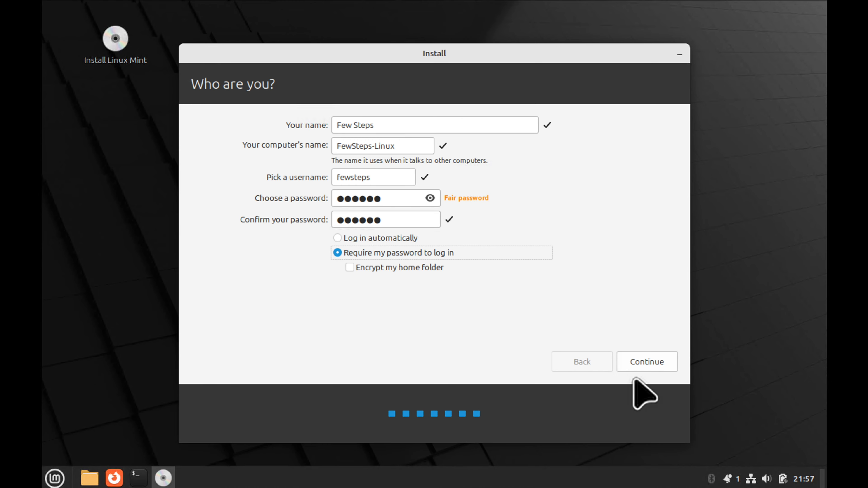
click(653, 364)
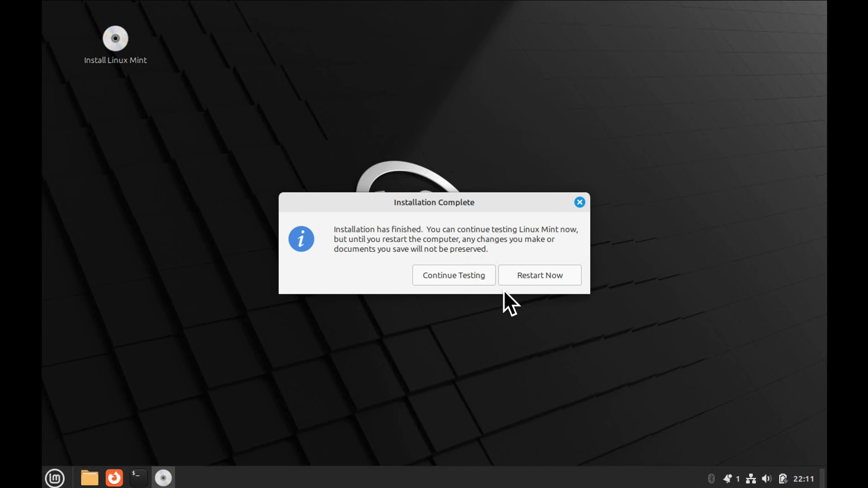
- Once installation completes, choose Restart Now in the Installation Complete dialog
click(532, 276)
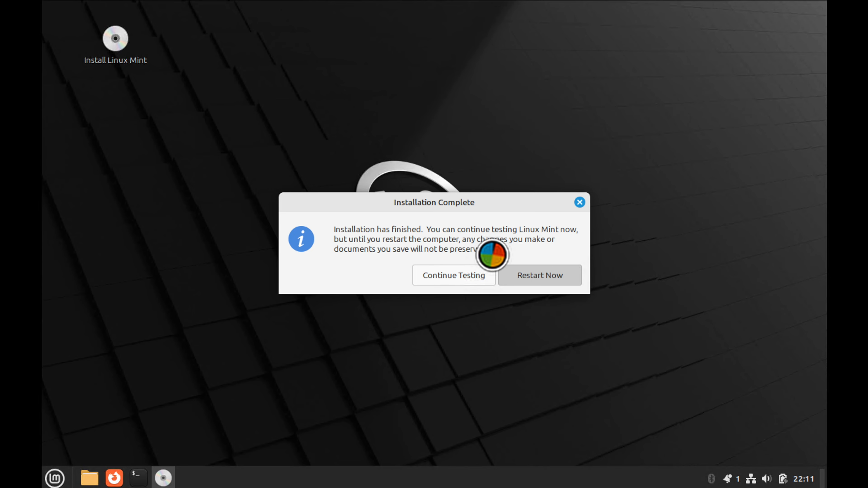